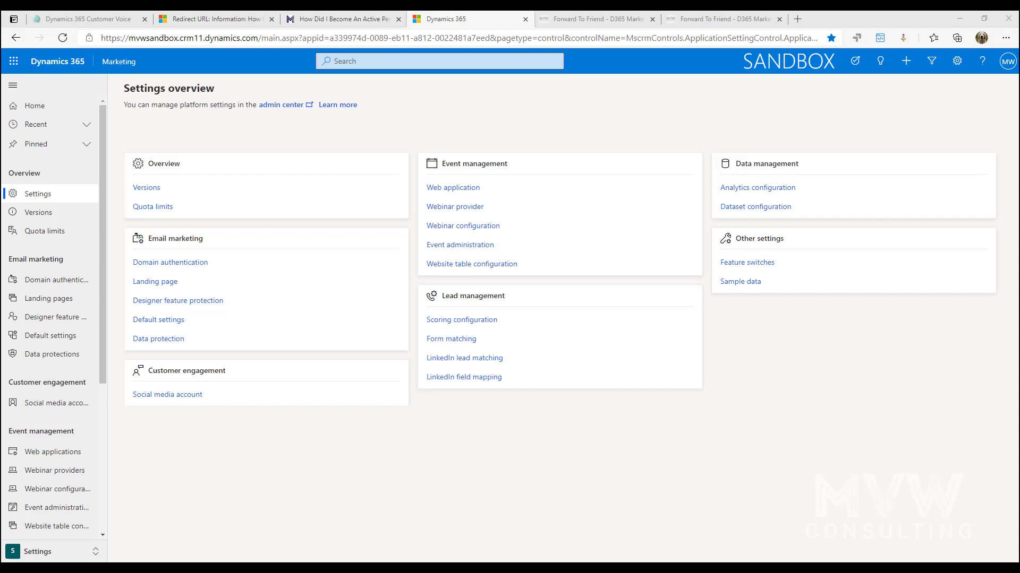
Step: Open the Lead Scoring configuration settings from the active scoring configurations
{"action": "left_click", "coordinate": [465, 321]}
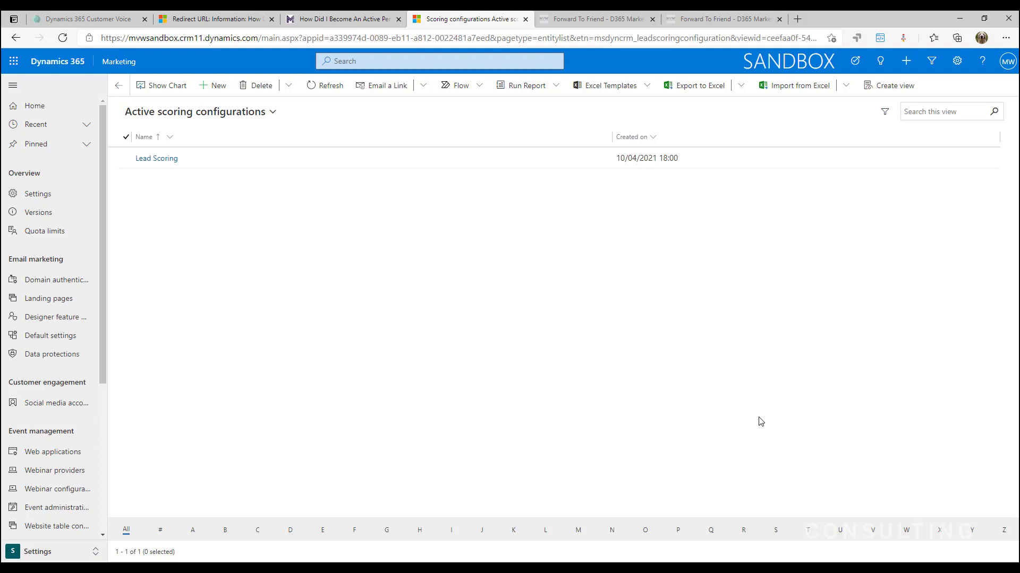
Step: Open the Lead Scoring record to review its sales-ready, qualification and cleanup settings (Yes, Yes, No)
{"action": "left_click", "coordinate": [165, 160]}
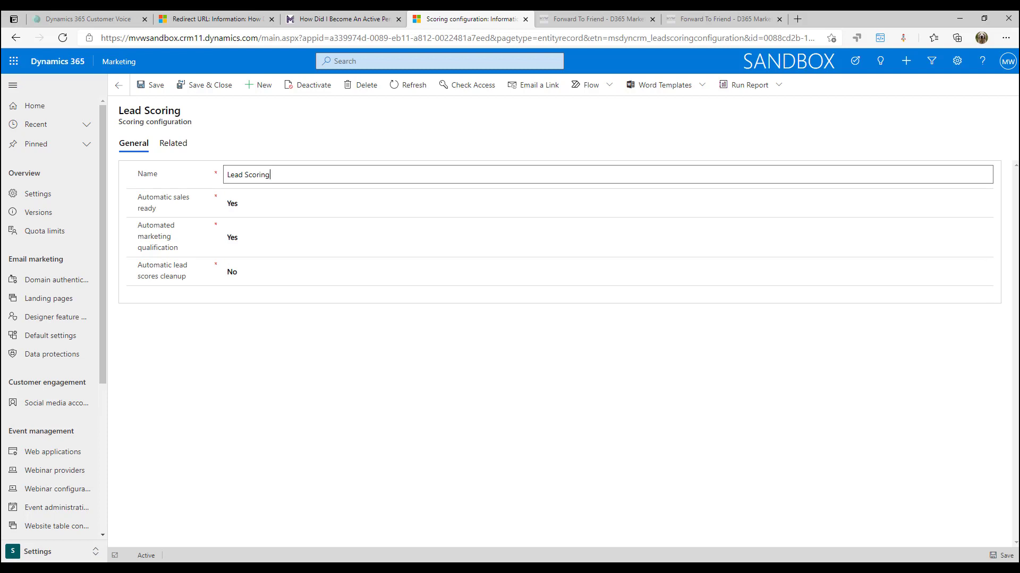
Step: Switch to the Marketing area and open Scoring models under Lead management
{"action": "key", "text": "alt+Tab"}
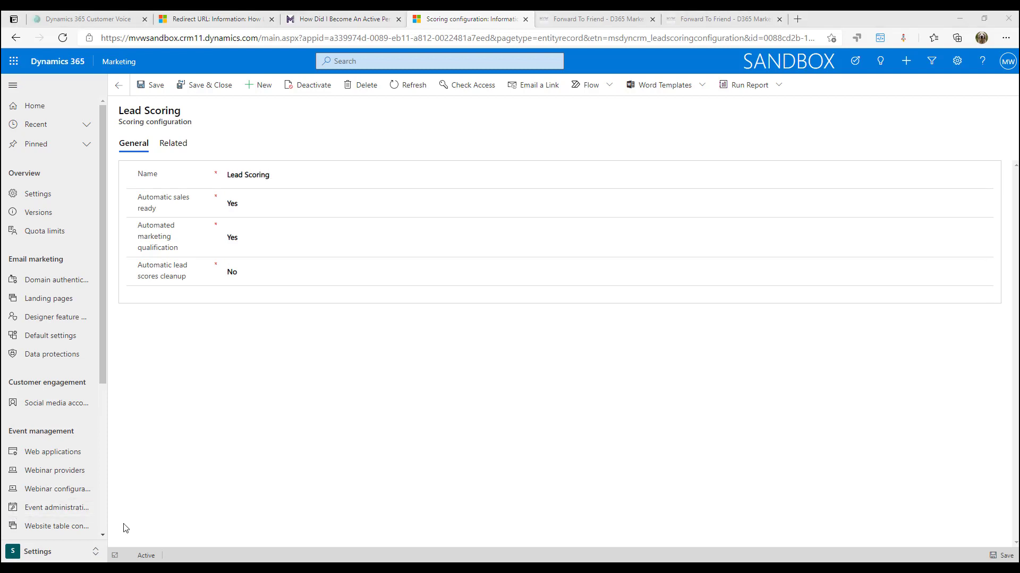
{"action": "left_click", "coordinate": [80, 552]}
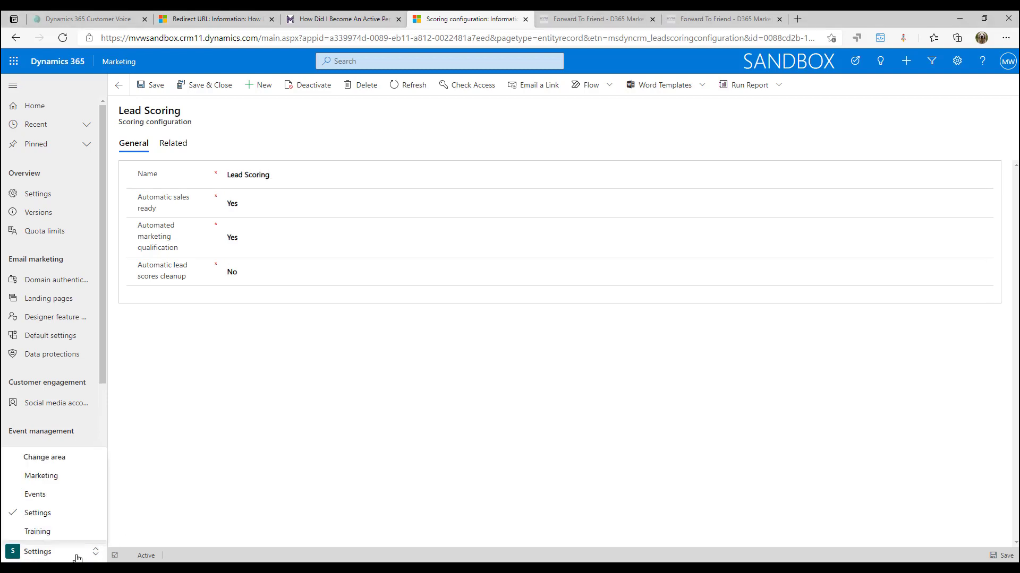
{"action": "left_click", "coordinate": [48, 475]}
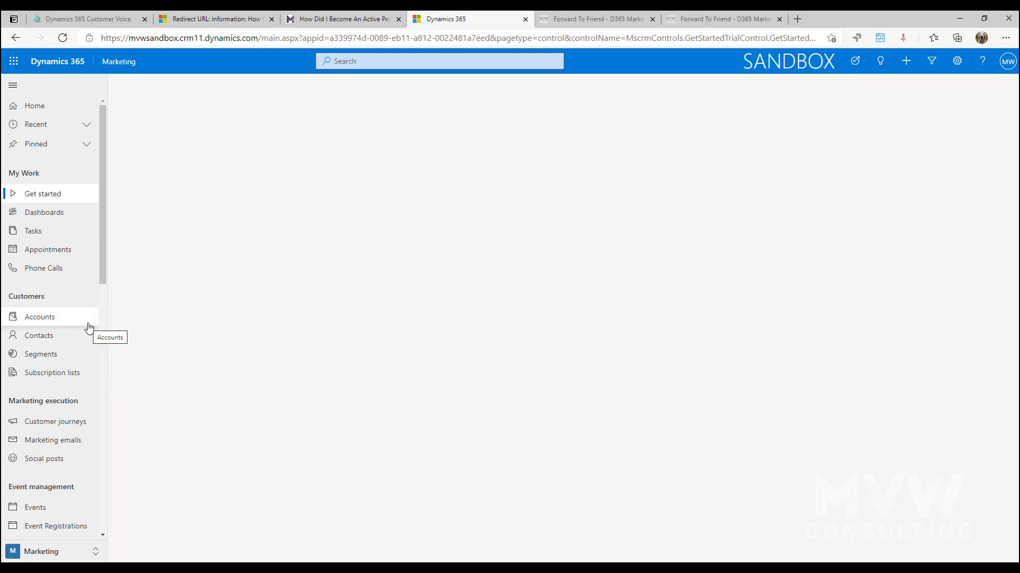
{"action": "scroll", "coordinate": [91, 280], "scroll_direction": "down", "scroll_amount": 2}
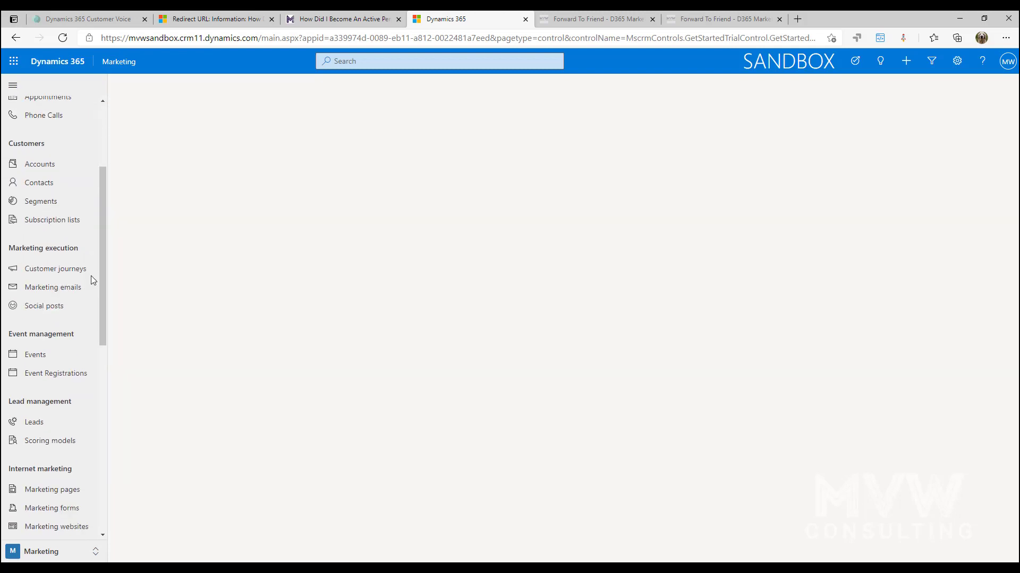
{"action": "scroll", "coordinate": [91, 280], "scroll_direction": "down", "scroll_amount": 1}
{"action": "left_click", "coordinate": [53, 394]}
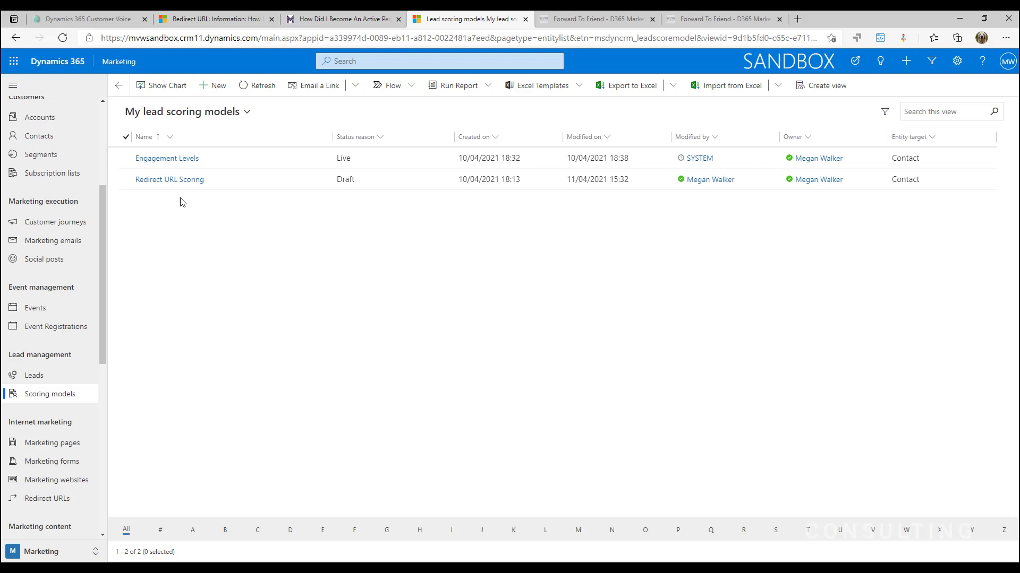
Step: Stop the live Engagement Levels model and refresh until its status reads Draft
{"action": "left_click", "coordinate": [126, 158]}
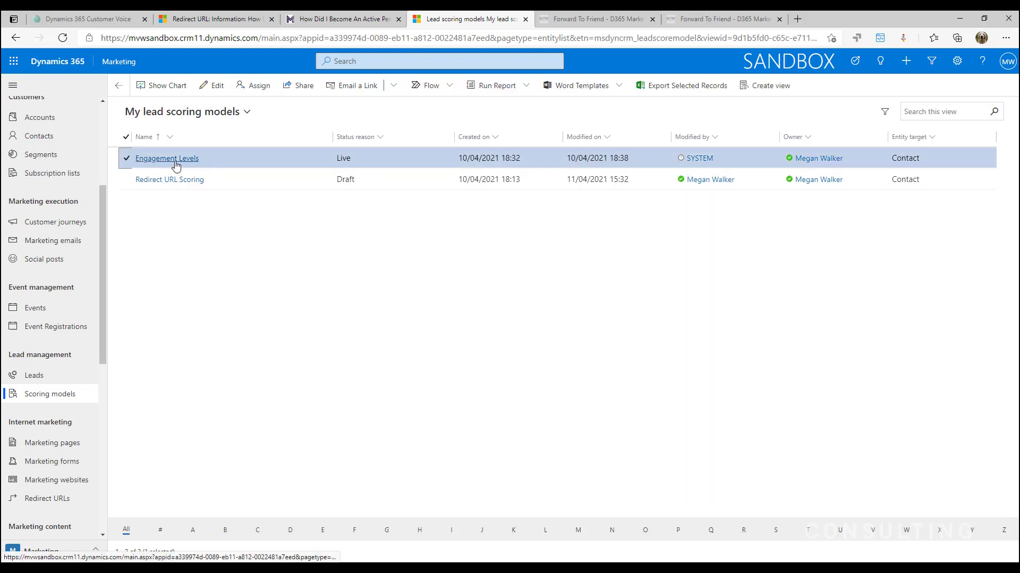
{"action": "left_click", "coordinate": [209, 85]}
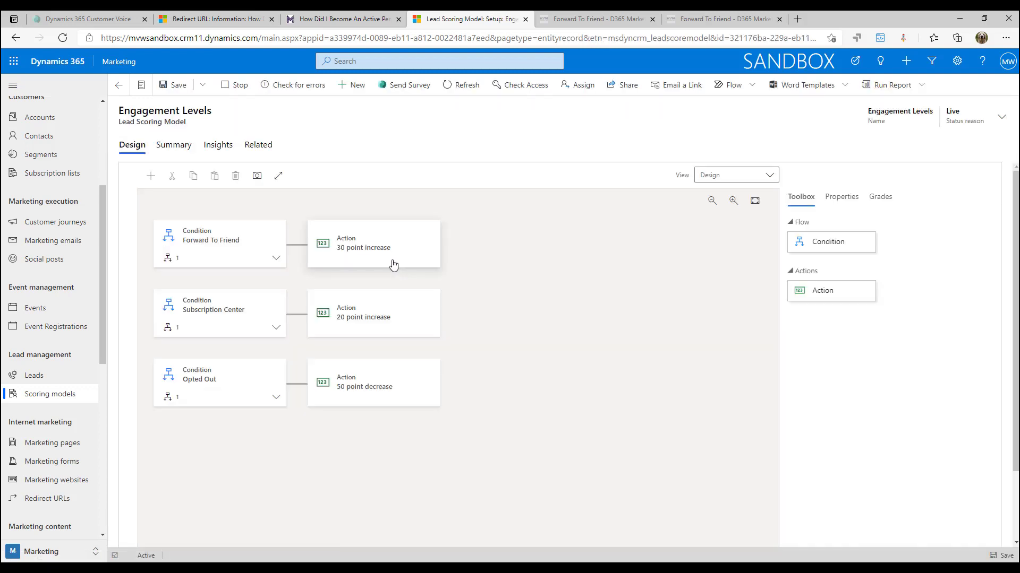
{"action": "left_click", "coordinate": [234, 87]}
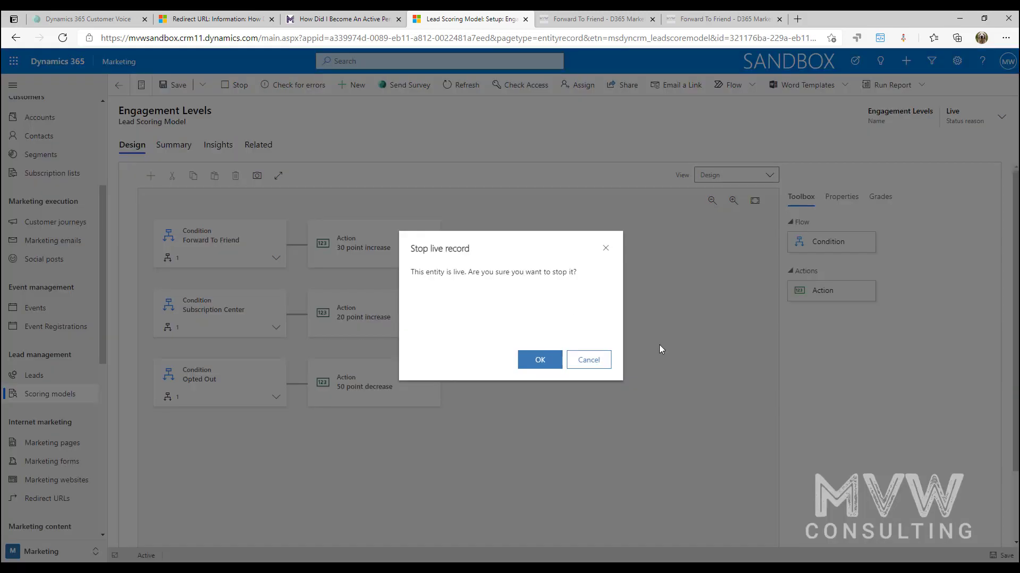
{"action": "left_click", "coordinate": [519, 365]}
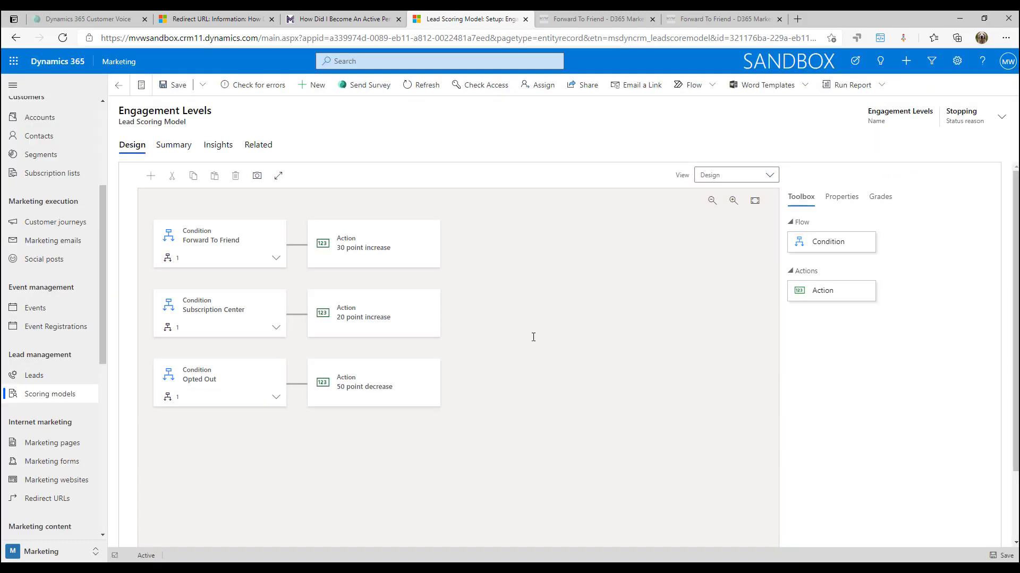
{"action": "left_click", "coordinate": [426, 86]}
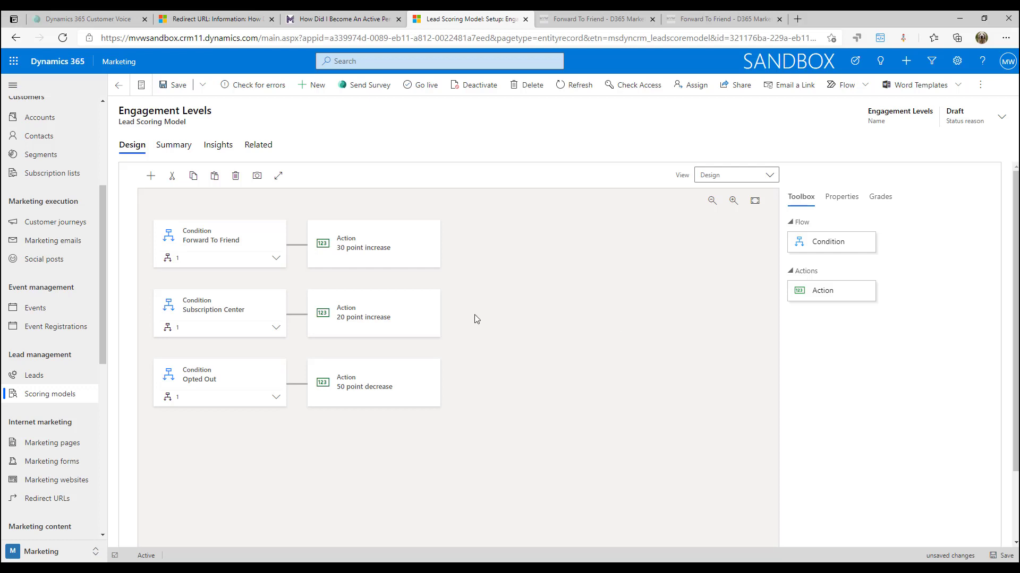
Step: Review the Filled Out Form rule: Form submitted entity, last 6 months, Form = Forward To Friend
{"action": "left_click", "coordinate": [276, 258]}
{"action": "left_click", "coordinate": [224, 283]}
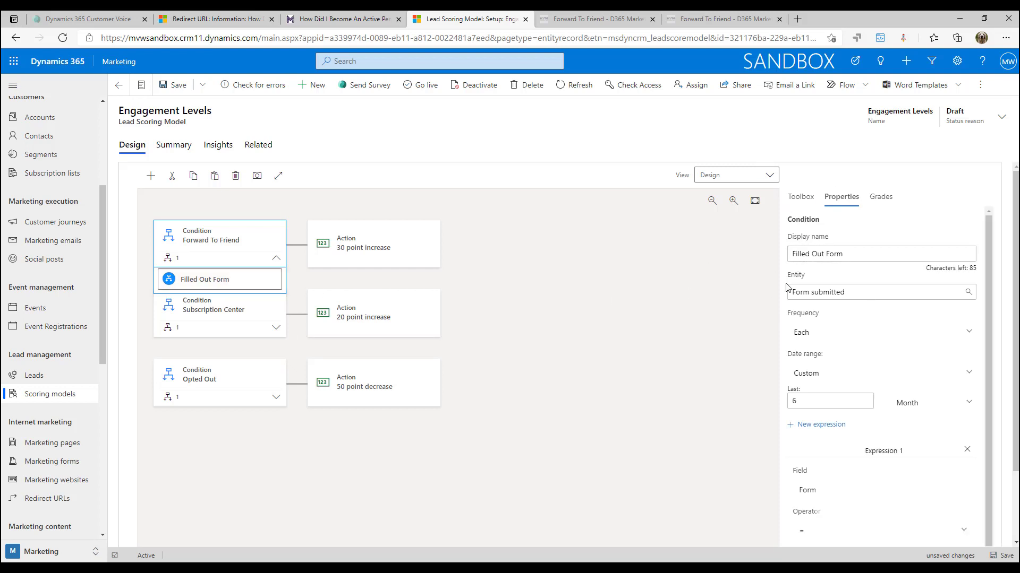
{"action": "left_click", "coordinate": [227, 244]}
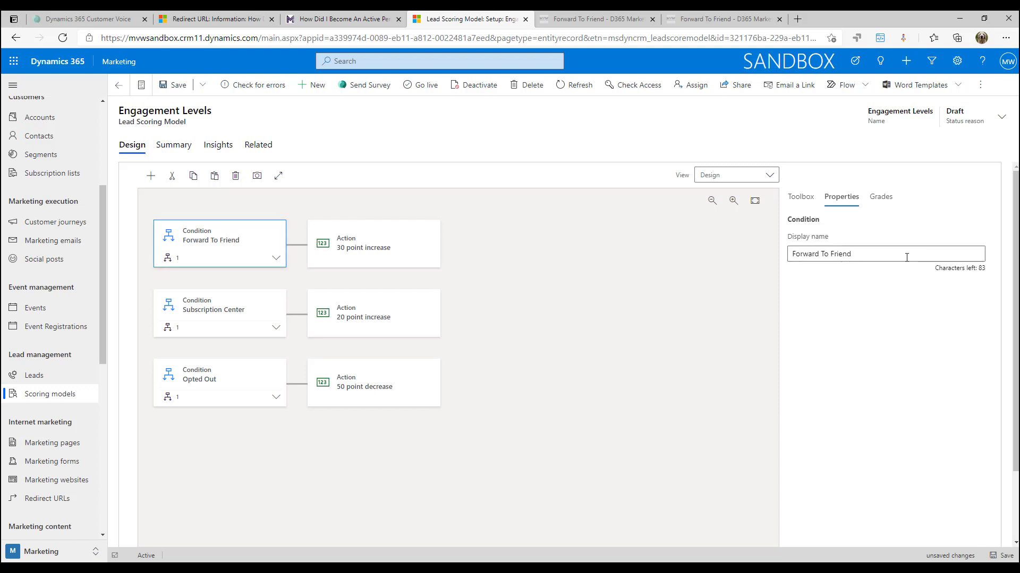
{"action": "left_click", "coordinate": [276, 259]}
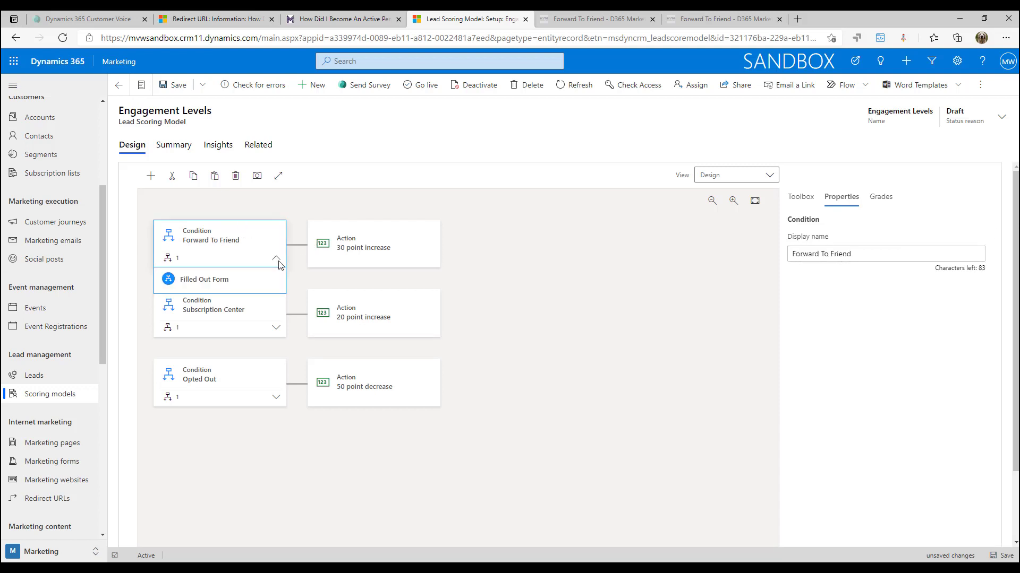
{"action": "left_click", "coordinate": [217, 280]}
{"action": "left_click", "coordinate": [836, 256]}
{"action": "left_click_drag", "start_coordinate": [838, 255], "coordinate": [759, 260]}
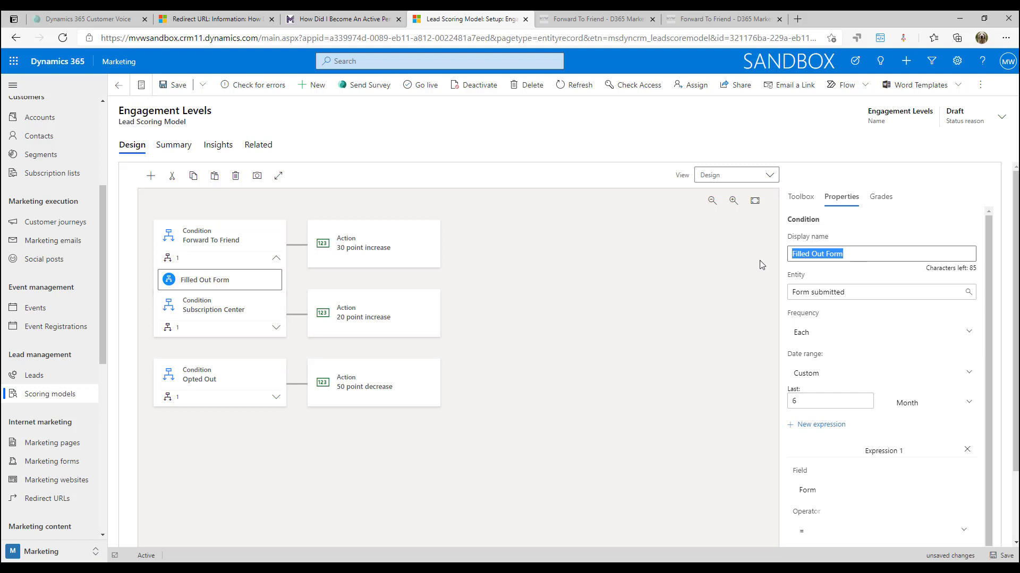
{"action": "left_click", "coordinate": [910, 294]}
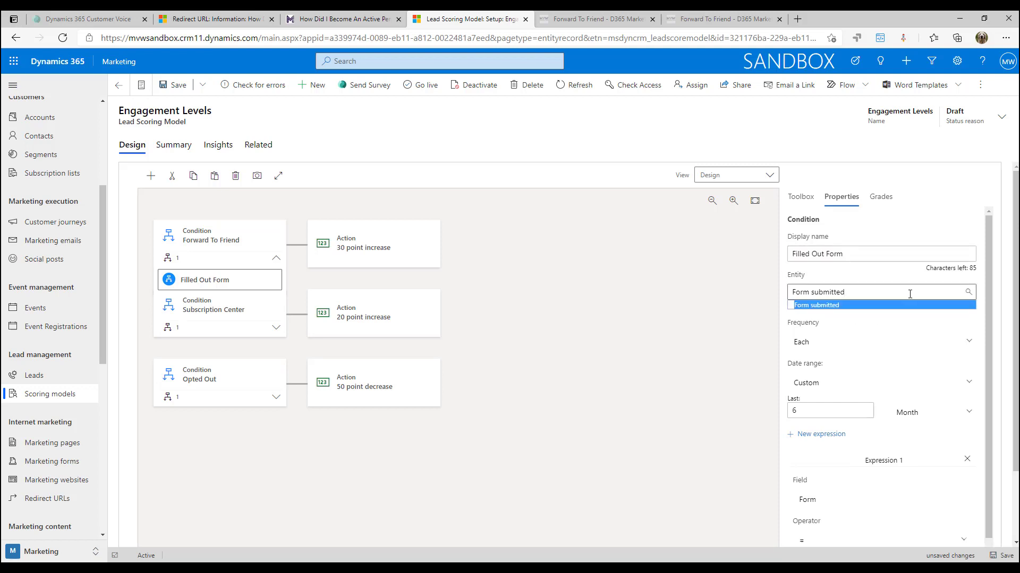
{"action": "scroll", "coordinate": [910, 294], "scroll_direction": "down", "scroll_amount": 1}
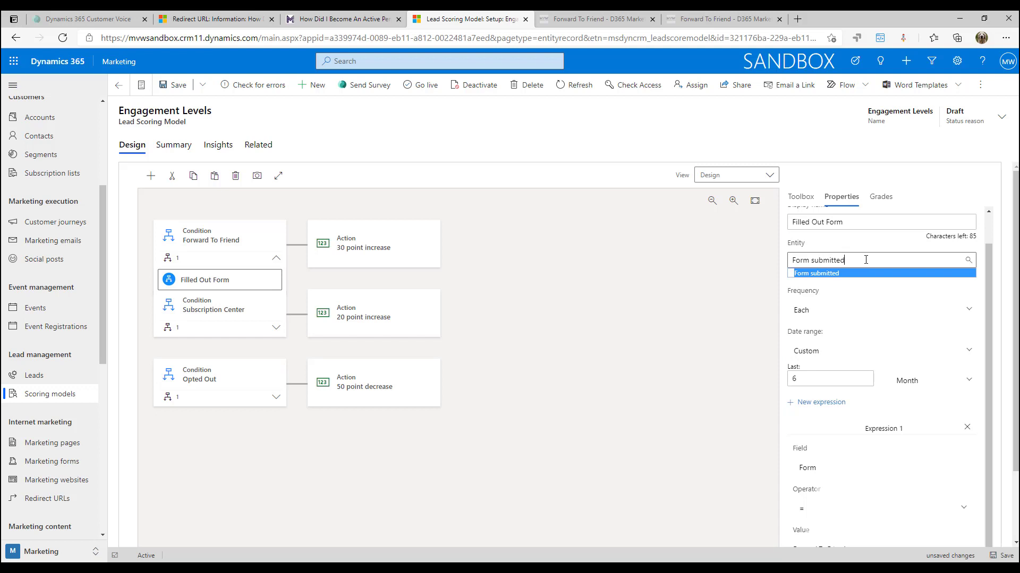
{"action": "scroll", "coordinate": [844, 334], "scroll_direction": "down", "scroll_amount": 2}
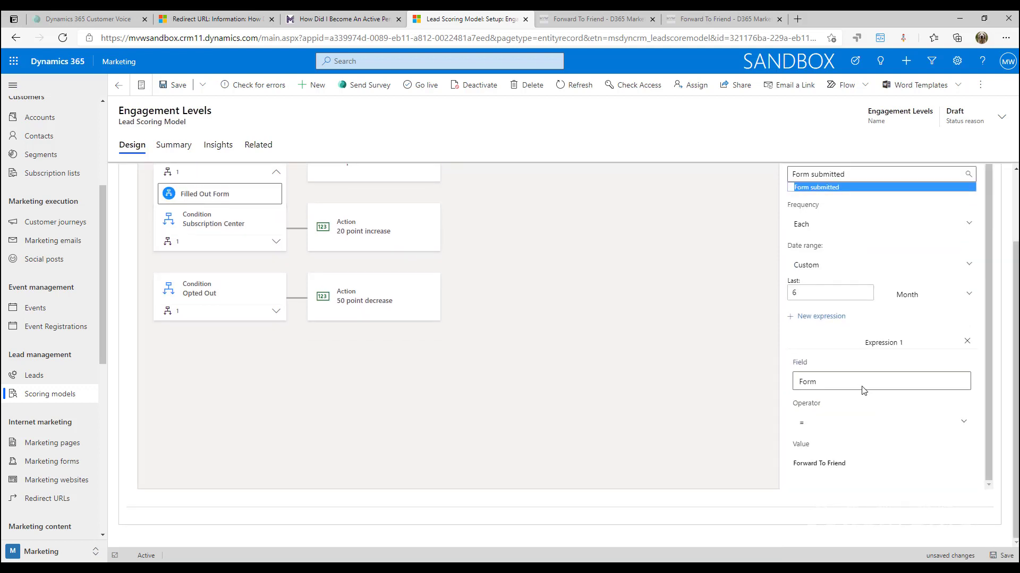
{"action": "left_click", "coordinate": [879, 378]}
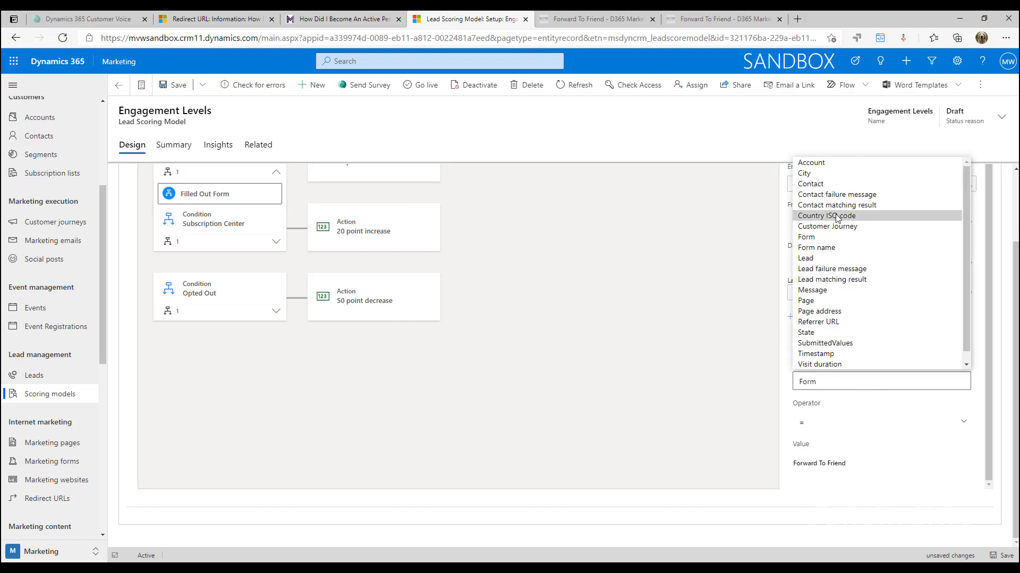
{"action": "left_click", "coordinate": [714, 355]}
{"action": "left_click", "coordinate": [215, 230]}
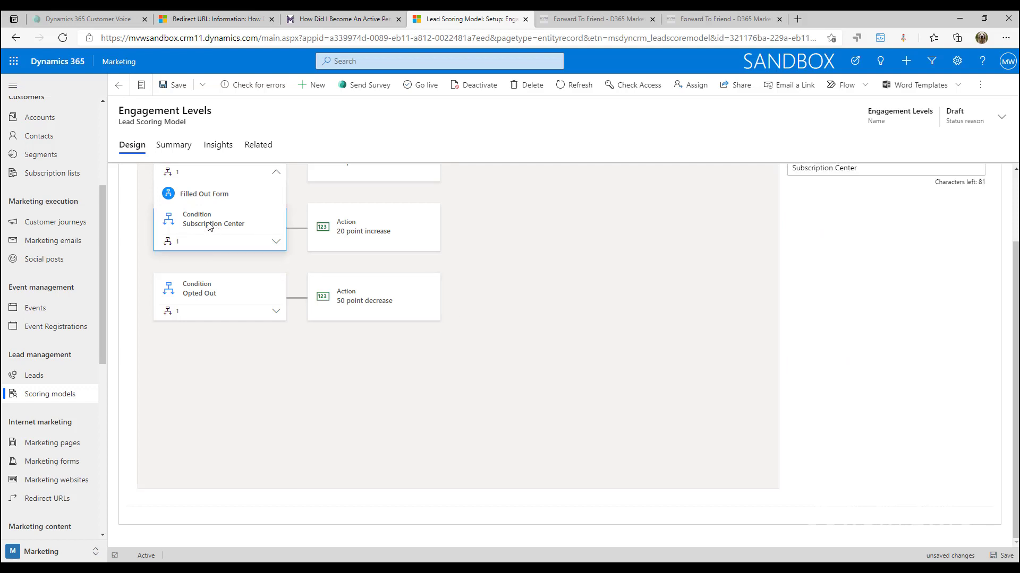
{"action": "scroll", "coordinate": [692, 253], "scroll_direction": "up", "scroll_amount": 2}
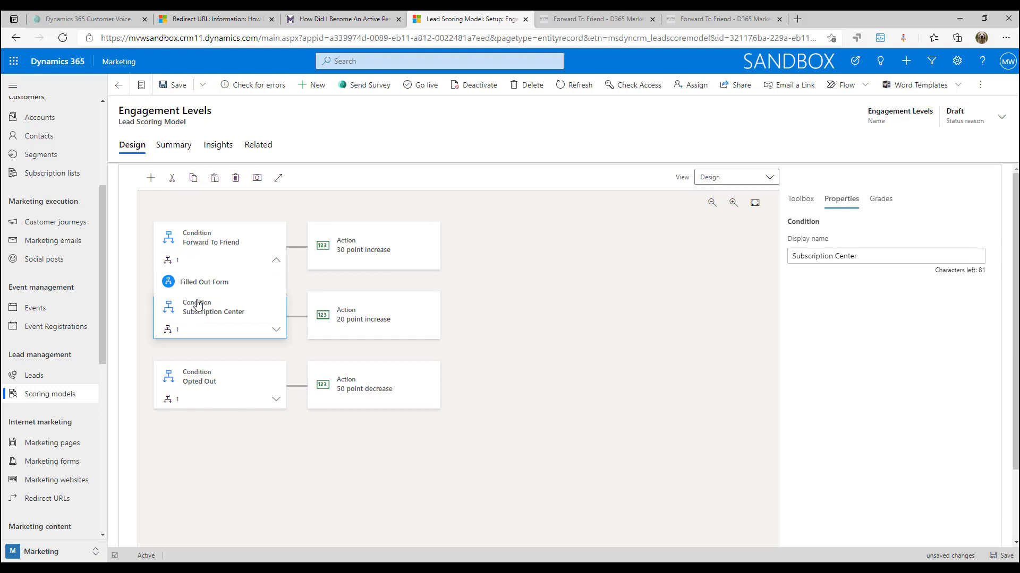
{"action": "left_click", "coordinate": [202, 282]}
{"action": "scroll", "coordinate": [921, 398], "scroll_direction": "down", "scroll_amount": 1}
{"action": "scroll", "coordinate": [922, 387], "scroll_direction": "down", "scroll_amount": 2}
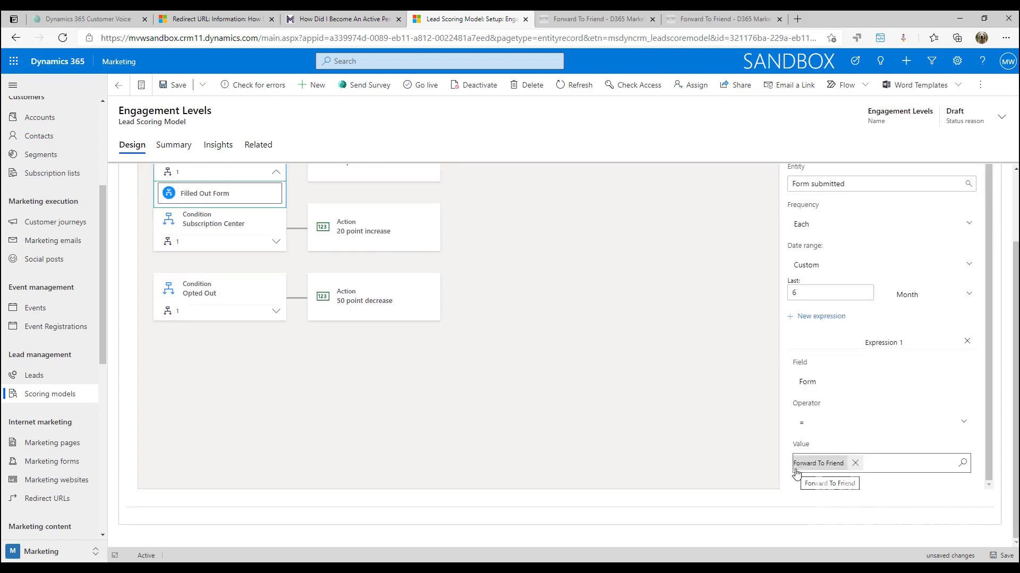
{"action": "left_click", "coordinate": [670, 371]}
{"action": "left_click", "coordinate": [275, 330]}
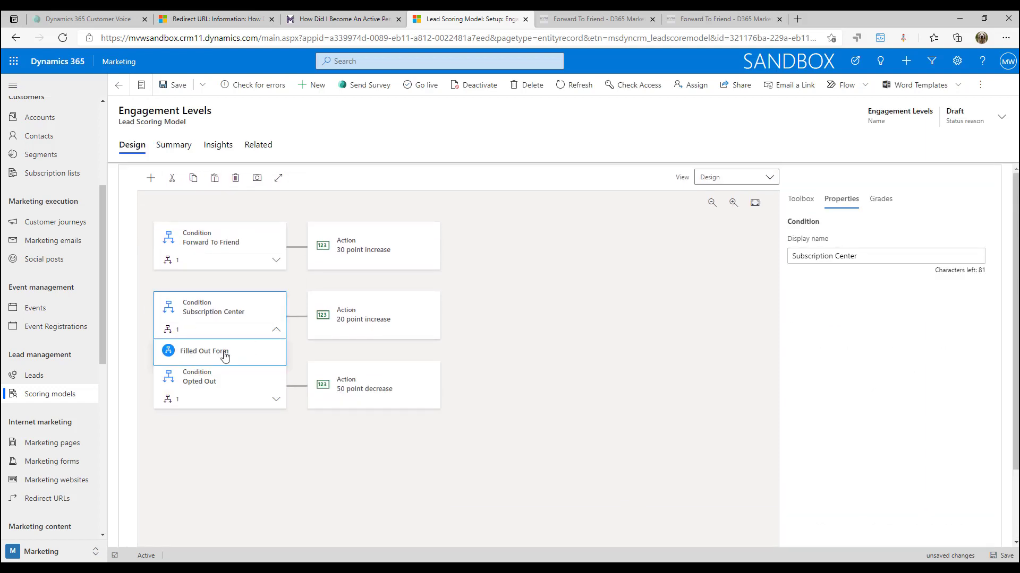
{"action": "left_click", "coordinate": [214, 354]}
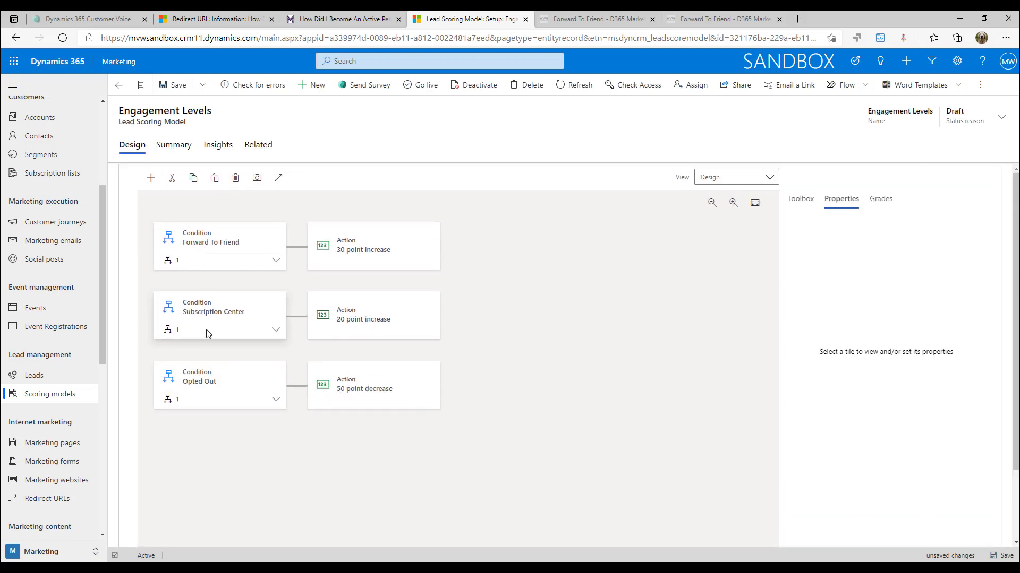
{"action": "left_click", "coordinate": [221, 341]}
{"action": "left_click", "coordinate": [275, 330]}
{"action": "left_click", "coordinate": [224, 352]}
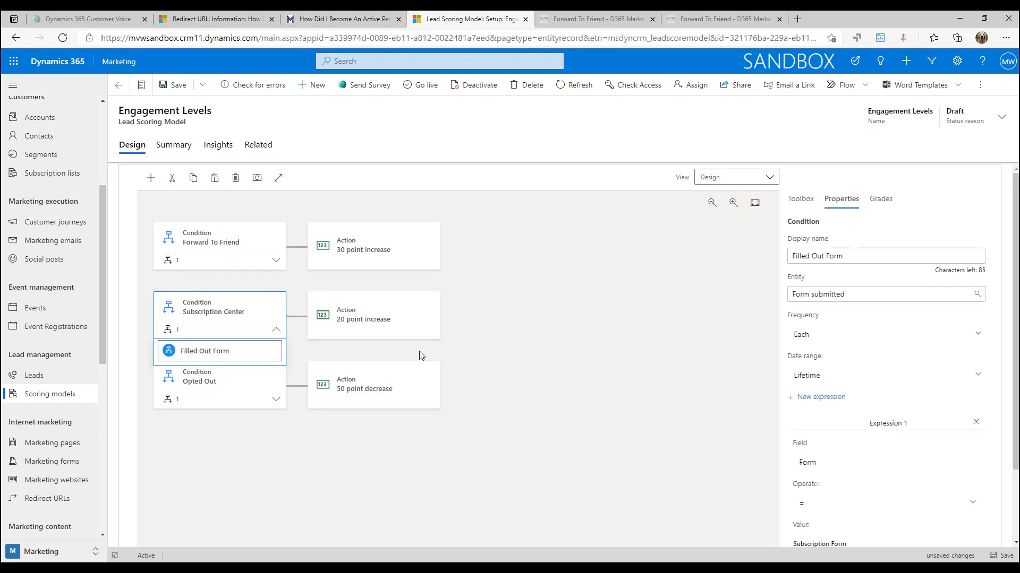
{"action": "scroll", "coordinate": [847, 351], "scroll_direction": "down", "scroll_amount": 2}
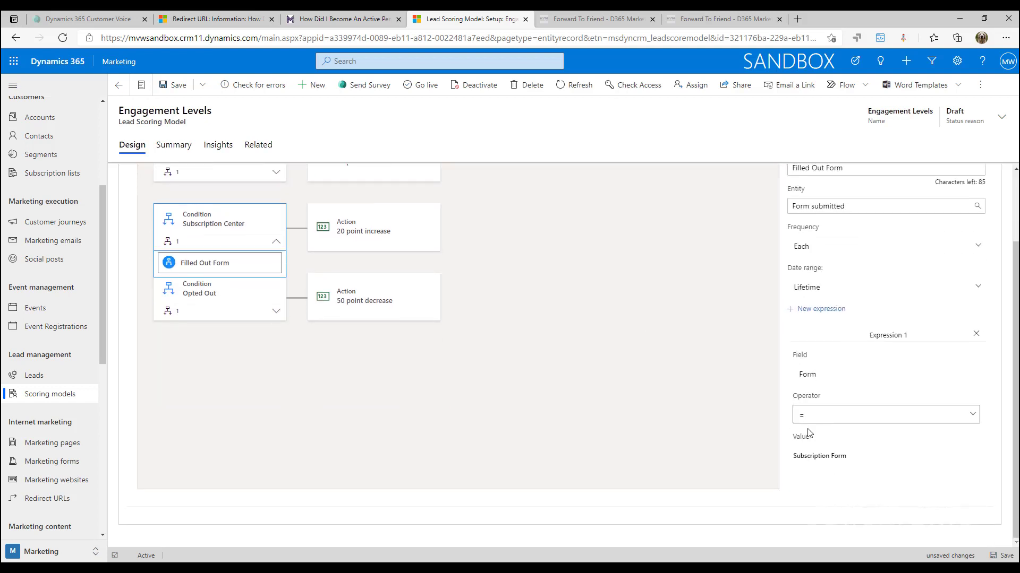
{"action": "left_click", "coordinate": [629, 365]}
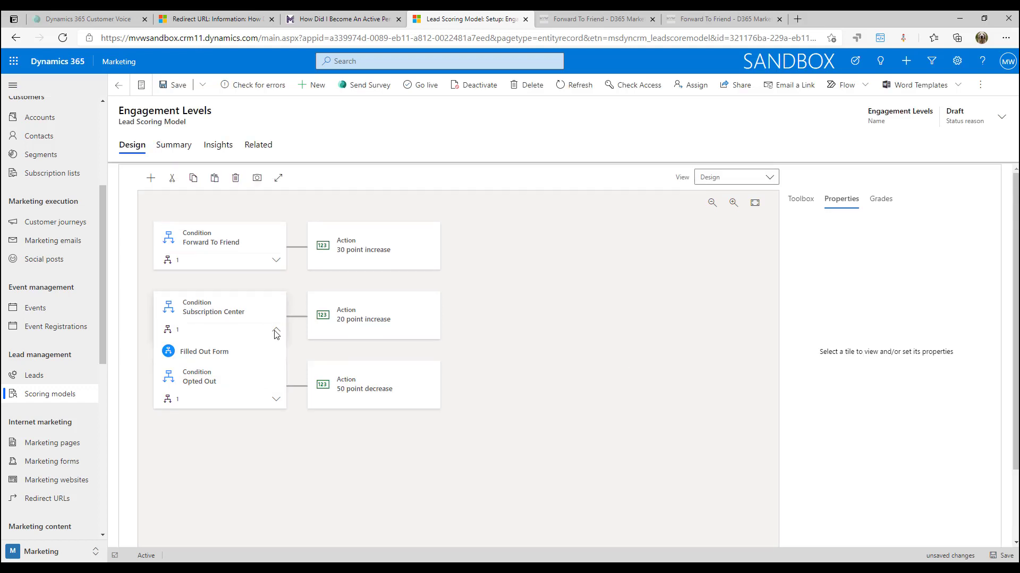
Step: Collapse Subscription Center and review the 30- and 20-point increase actions
{"action": "left_click", "coordinate": [275, 330]}
{"action": "left_click", "coordinate": [385, 254]}
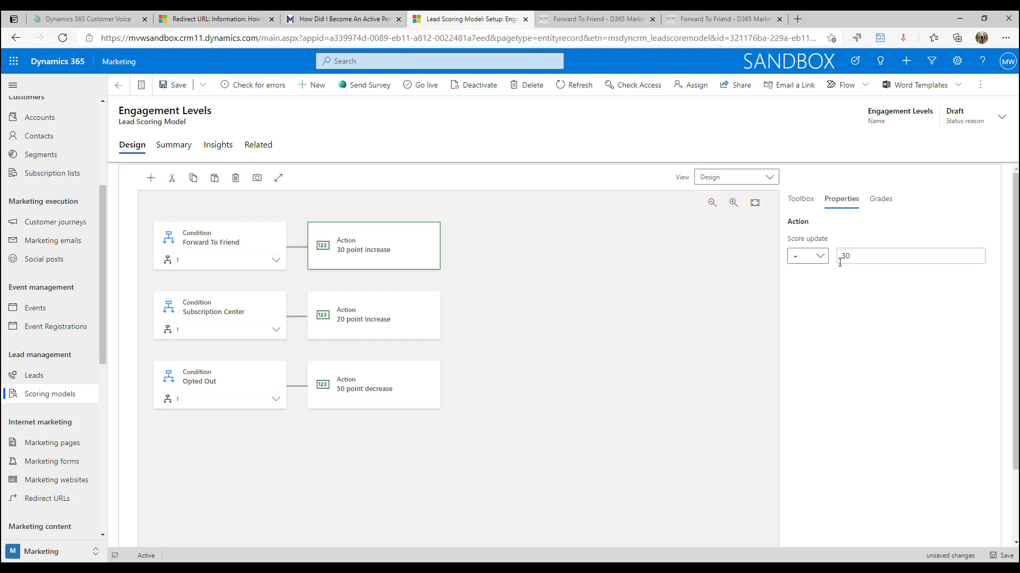
{"action": "left_click", "coordinate": [404, 319]}
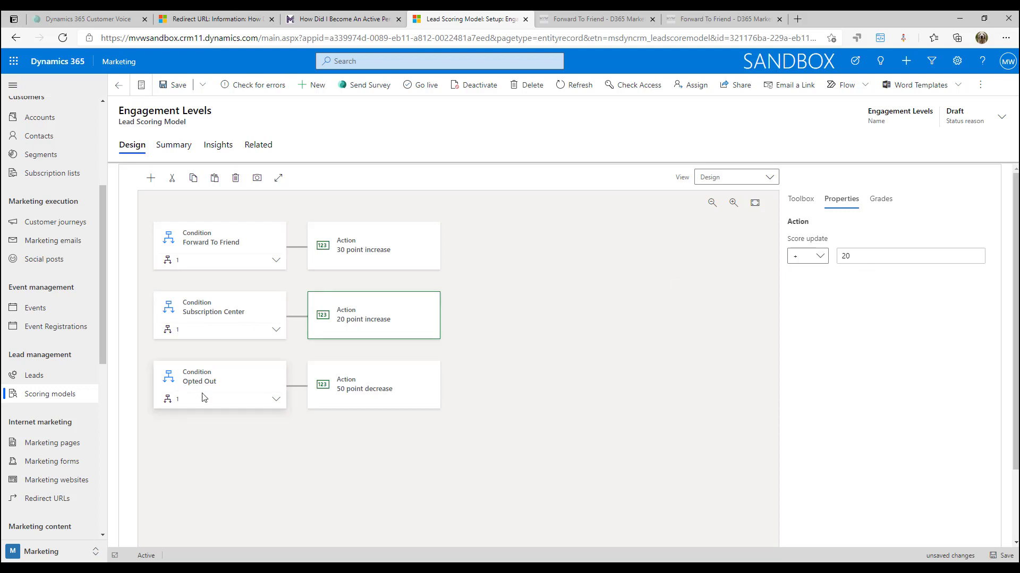
Step: Set Do Not Bulk Email to Form submitted.Contact, field Do not allow Bulk Mails, value Yes
{"action": "left_click", "coordinate": [276, 401]}
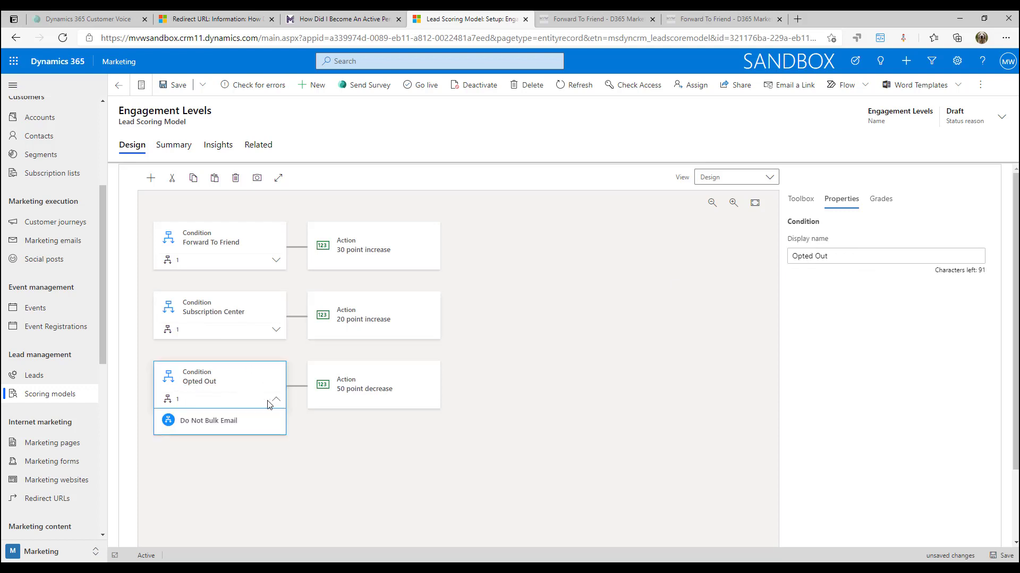
{"action": "left_click", "coordinate": [218, 423]}
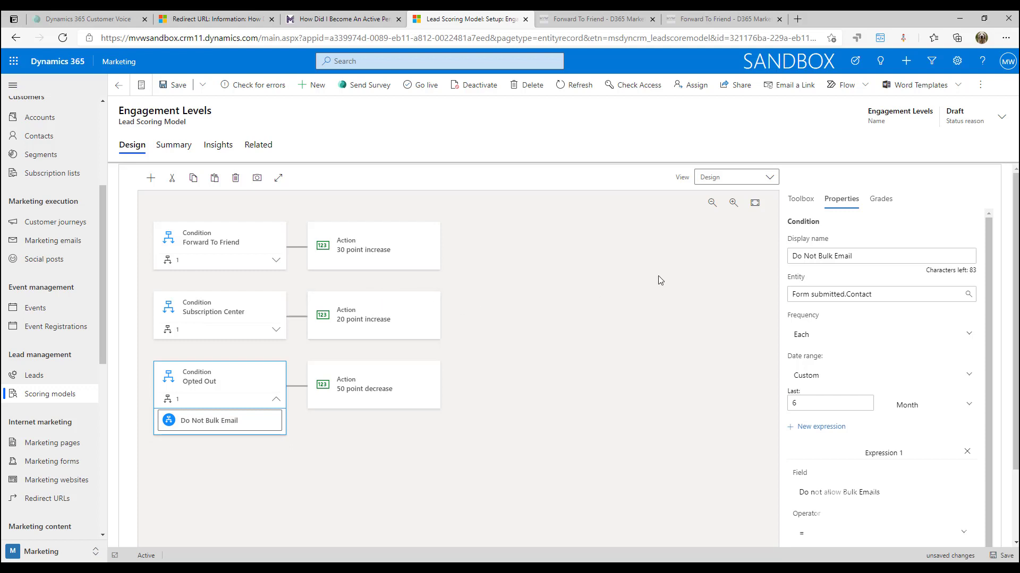
{"action": "left_click", "coordinate": [865, 295]}
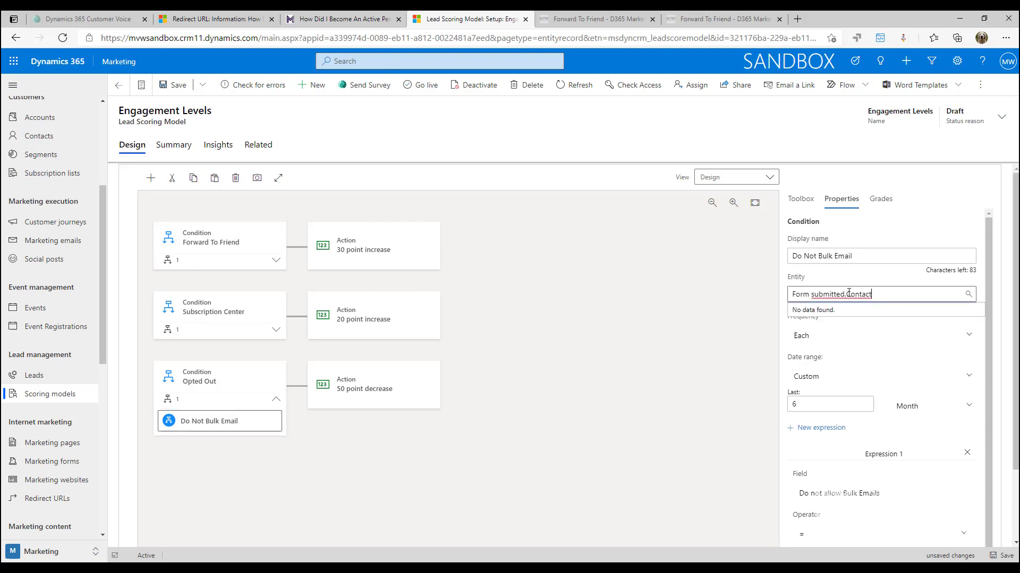
{"action": "left_click_drag", "start_coordinate": [846, 294], "coordinate": [910, 294]}
{"action": "key", "text": "BackSpace"}
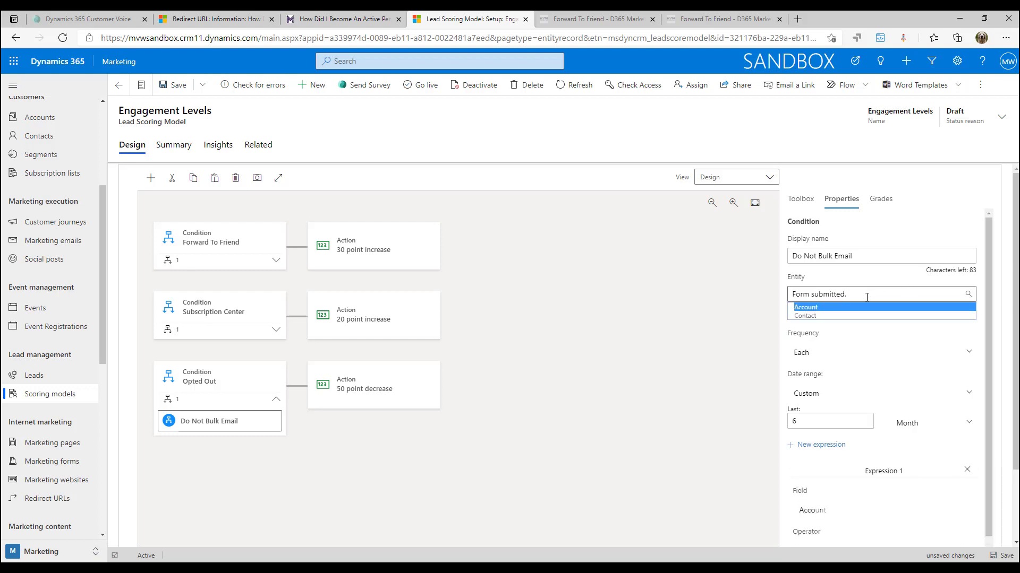
{"action": "left_click", "coordinate": [825, 316]}
{"action": "scroll", "coordinate": [958, 342], "scroll_direction": "down", "scroll_amount": 1}
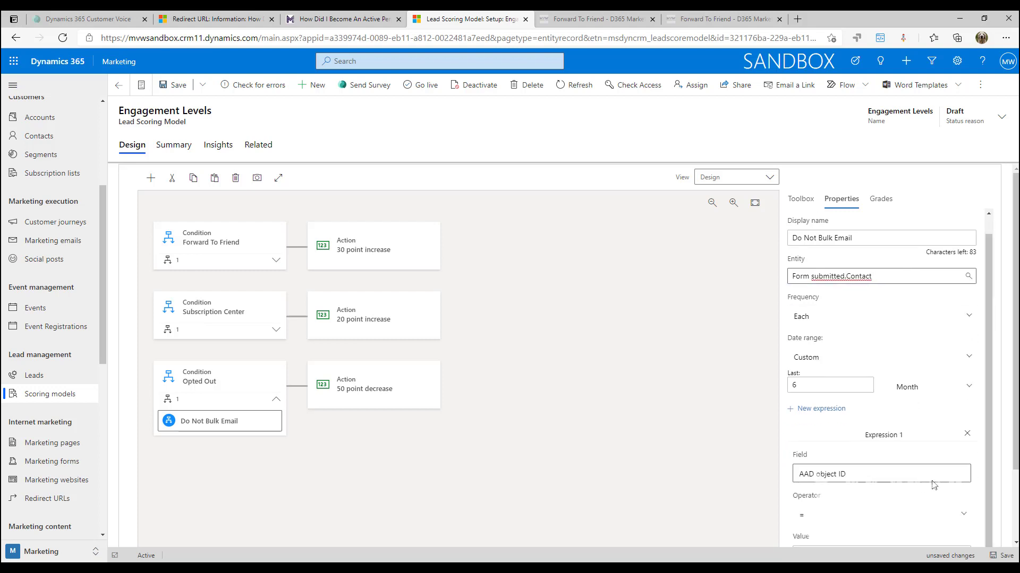
{"action": "left_click", "coordinate": [944, 479]}
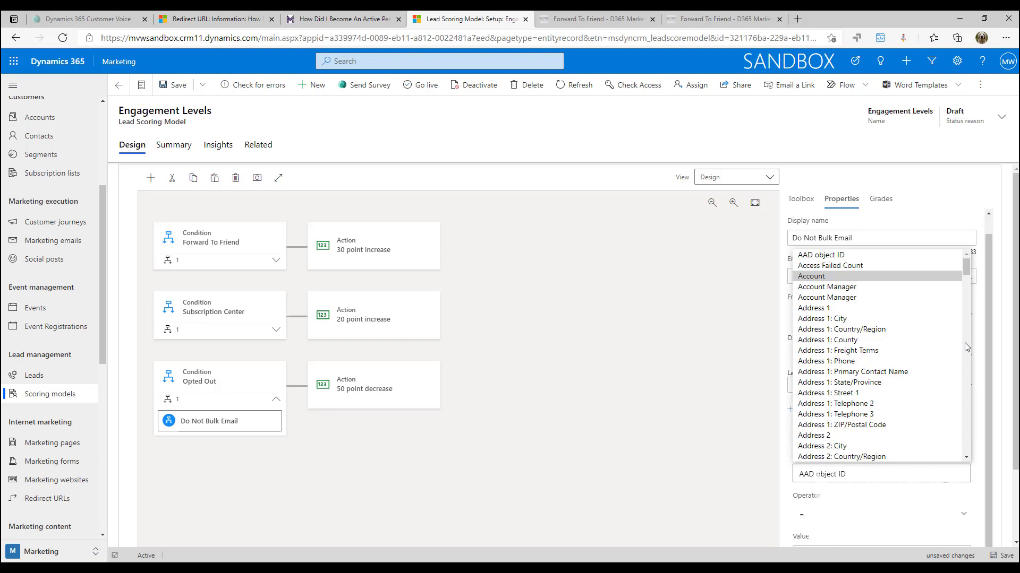
{"action": "scroll", "coordinate": [965, 346], "scroll_direction": "down", "scroll_amount": 1}
{"action": "scroll", "coordinate": [966, 347], "scroll_direction": "down", "scroll_amount": 2}
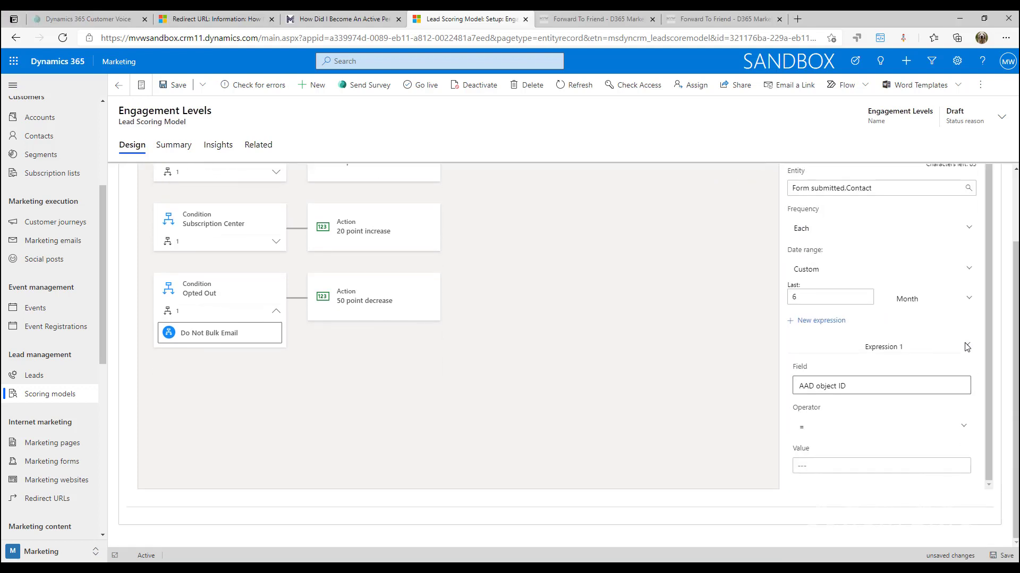
{"action": "left_click", "coordinate": [947, 389]}
{"action": "scroll", "coordinate": [942, 299], "scroll_direction": "down", "scroll_amount": 3}
{"action": "scroll", "coordinate": [942, 299], "scroll_direction": "down", "scroll_amount": 2}
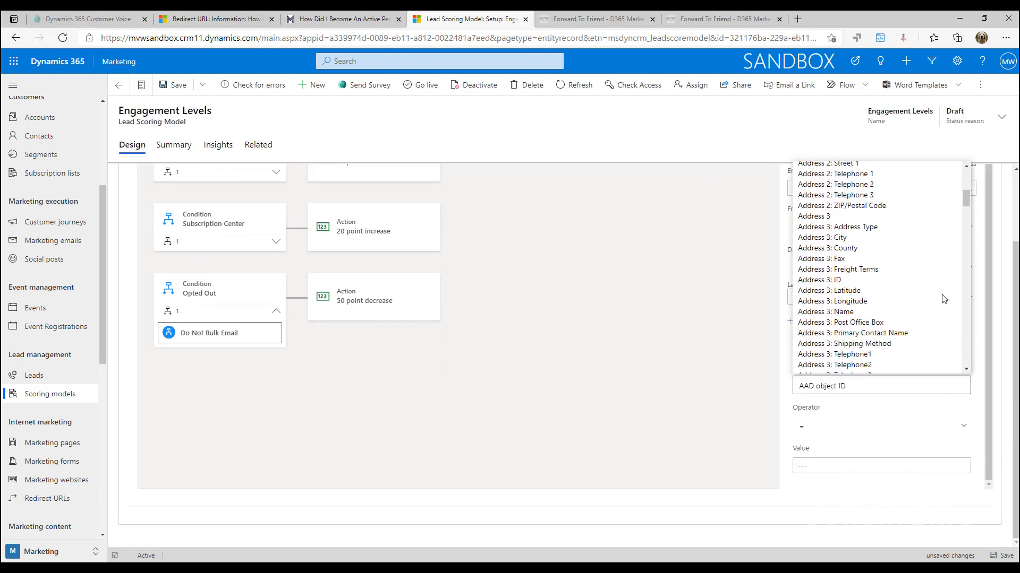
{"action": "scroll", "coordinate": [942, 299], "scroll_direction": "down", "scroll_amount": 2}
{"action": "scroll", "coordinate": [942, 299], "scroll_direction": "down", "scroll_amount": 2}
{"action": "scroll", "coordinate": [942, 299], "scroll_direction": "down", "scroll_amount": 2}
{"action": "scroll", "coordinate": [943, 299], "scroll_direction": "down", "scroll_amount": 2}
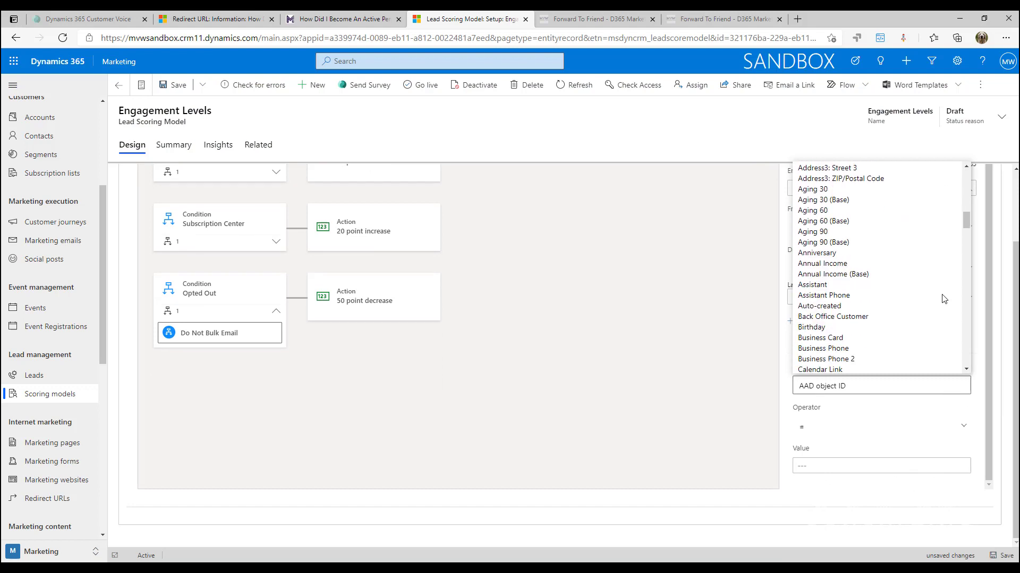
{"action": "scroll", "coordinate": [943, 299], "scroll_direction": "down", "scroll_amount": 2}
{"action": "scroll", "coordinate": [943, 299], "scroll_direction": "down", "scroll_amount": 1}
{"action": "scroll", "coordinate": [943, 299], "scroll_direction": "down", "scroll_amount": 2}
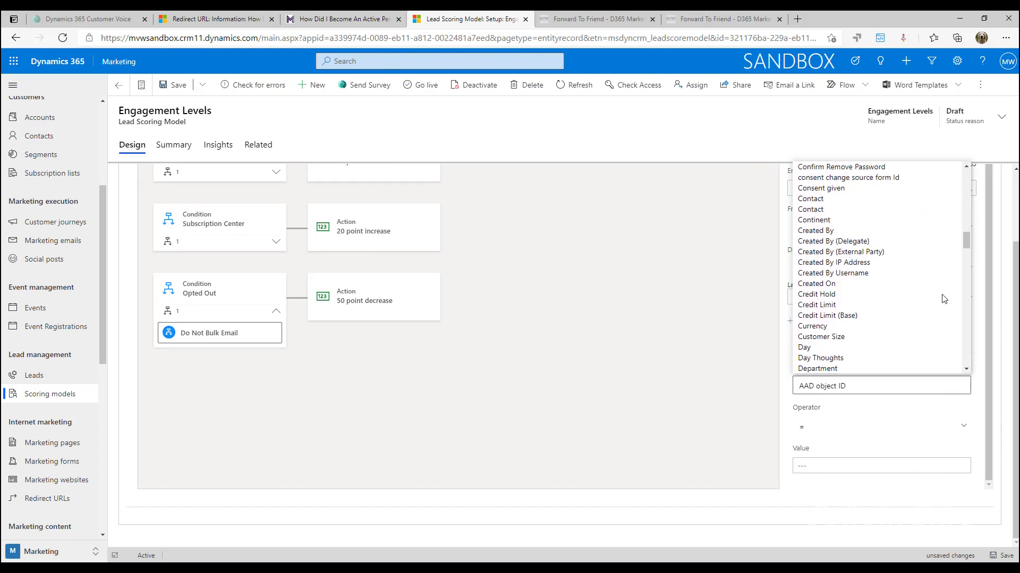
{"action": "scroll", "coordinate": [943, 298], "scroll_direction": "down", "scroll_amount": 2}
{"action": "left_click", "coordinate": [822, 334]}
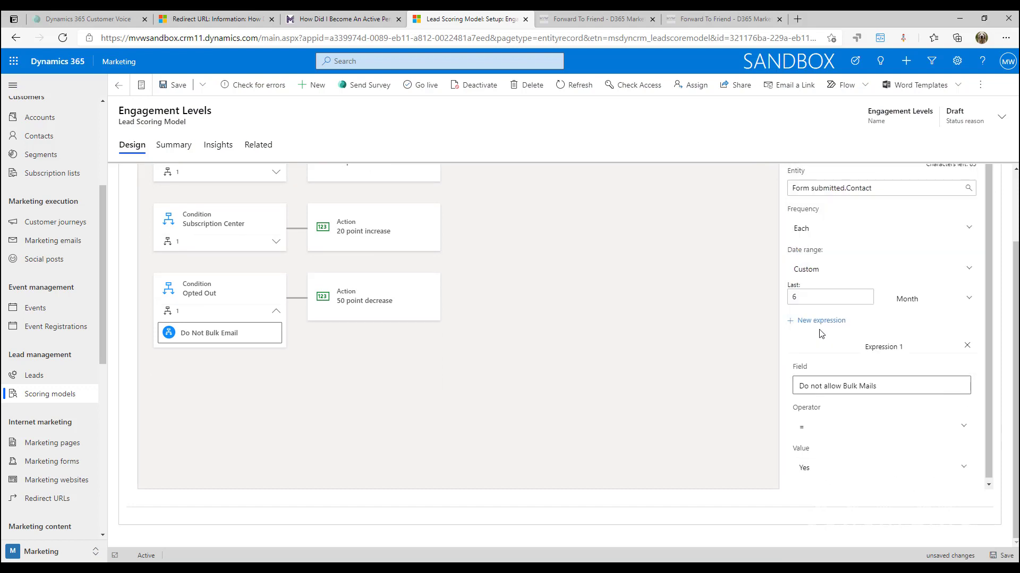
Step: Close the criterion's properties and review the 50-point decrease action
{"action": "left_click", "coordinate": [686, 443]}
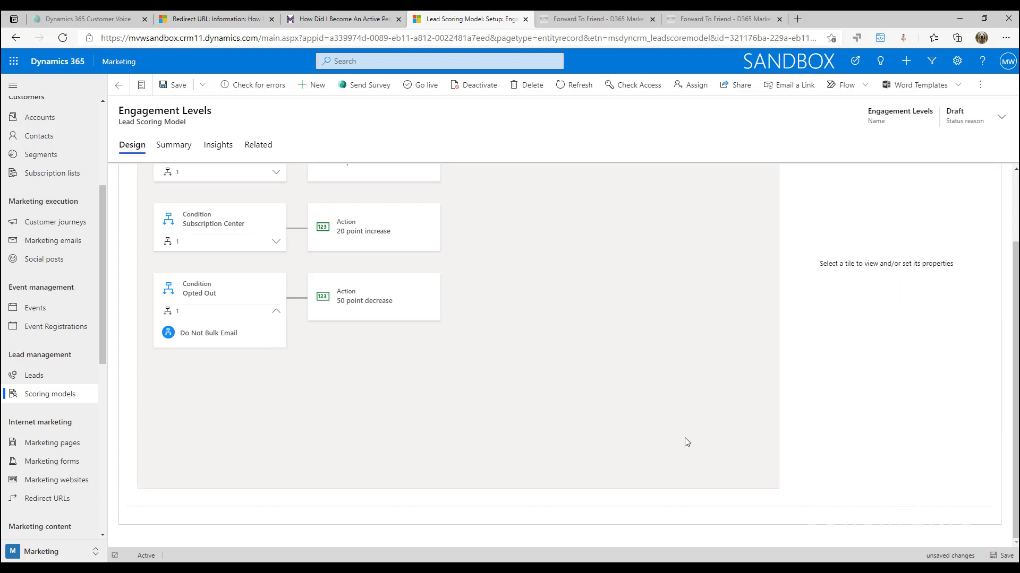
{"action": "left_click", "coordinate": [361, 298]}
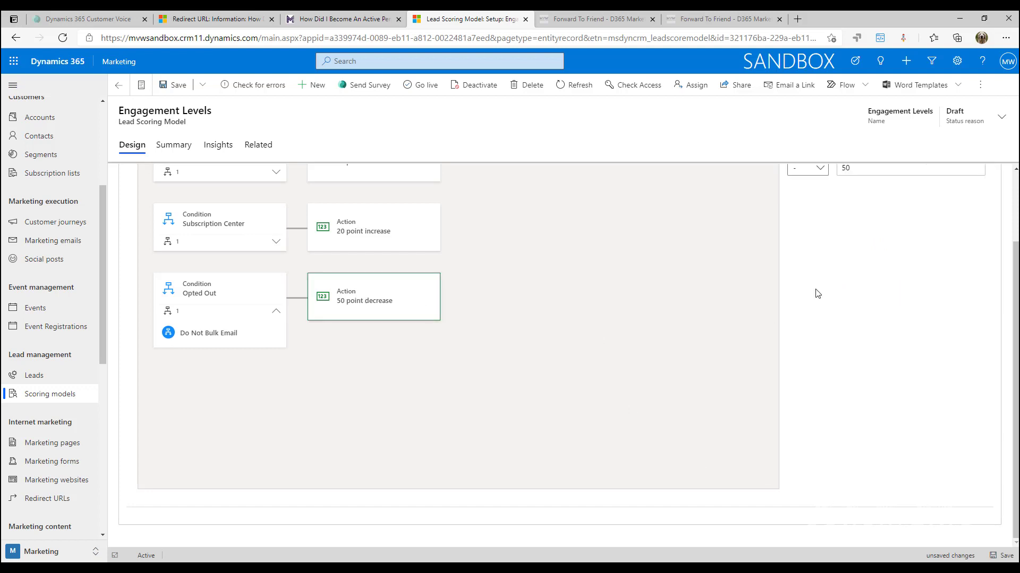
{"action": "scroll", "coordinate": [869, 288], "scroll_direction": "up", "scroll_amount": 1}
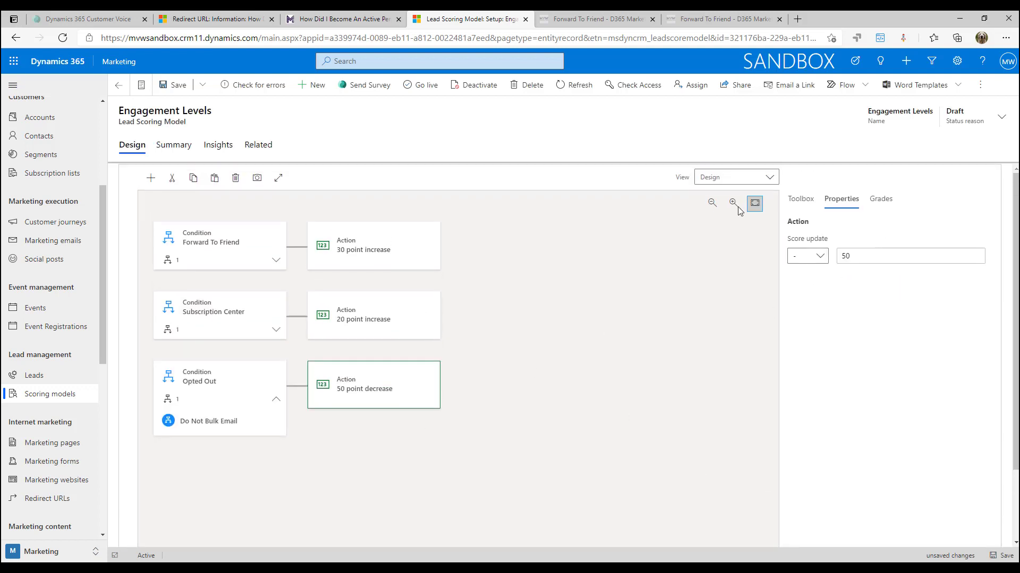
{"action": "left_click", "coordinate": [665, 354]}
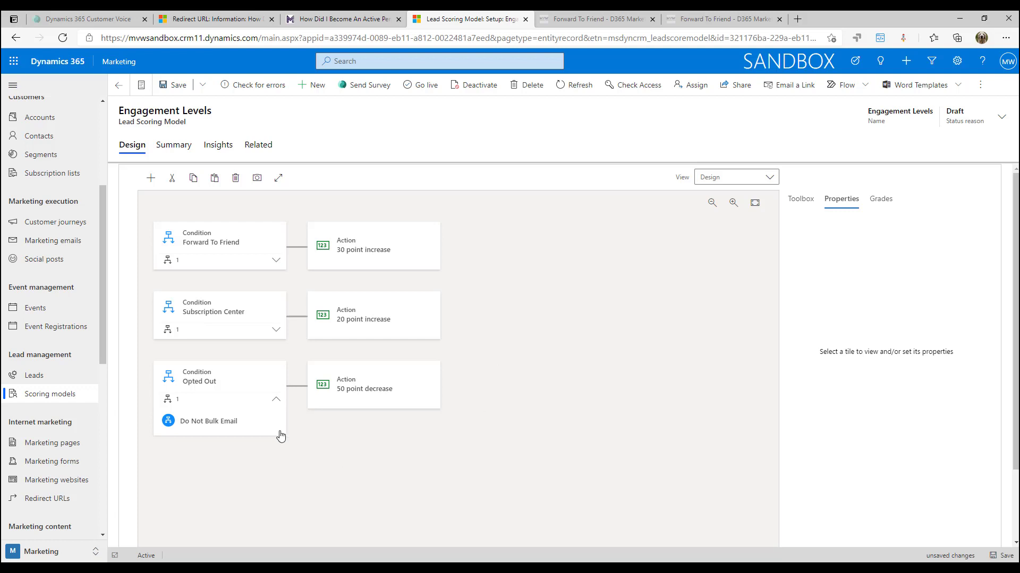
Step: Collapse and re-expand Opted Out, then show the Do Not Bulk Email properties
{"action": "left_click_drag", "start_coordinate": [279, 434], "coordinate": [218, 425]}
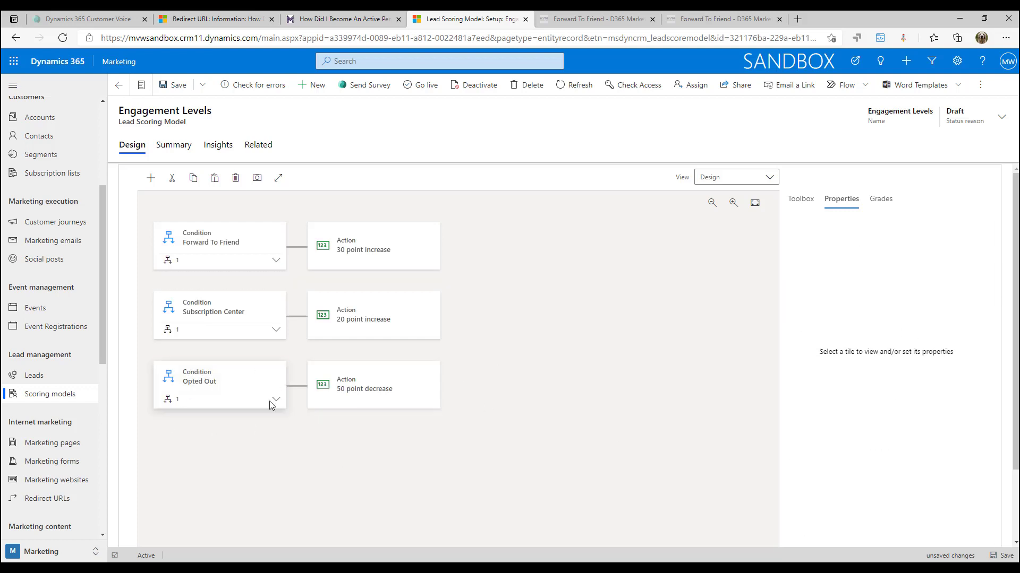
{"action": "left_click", "coordinate": [275, 398]}
{"action": "left_click", "coordinate": [232, 423]}
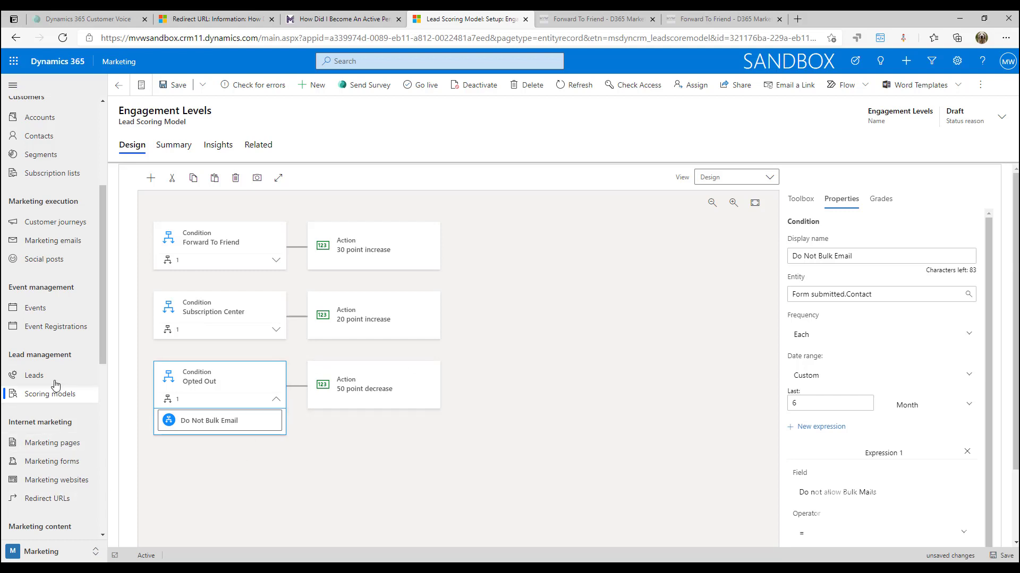
Step: Open lead Jane Doe (created 27/03/2021) and show its Lead scores tab
{"action": "left_click", "coordinate": [34, 376]}
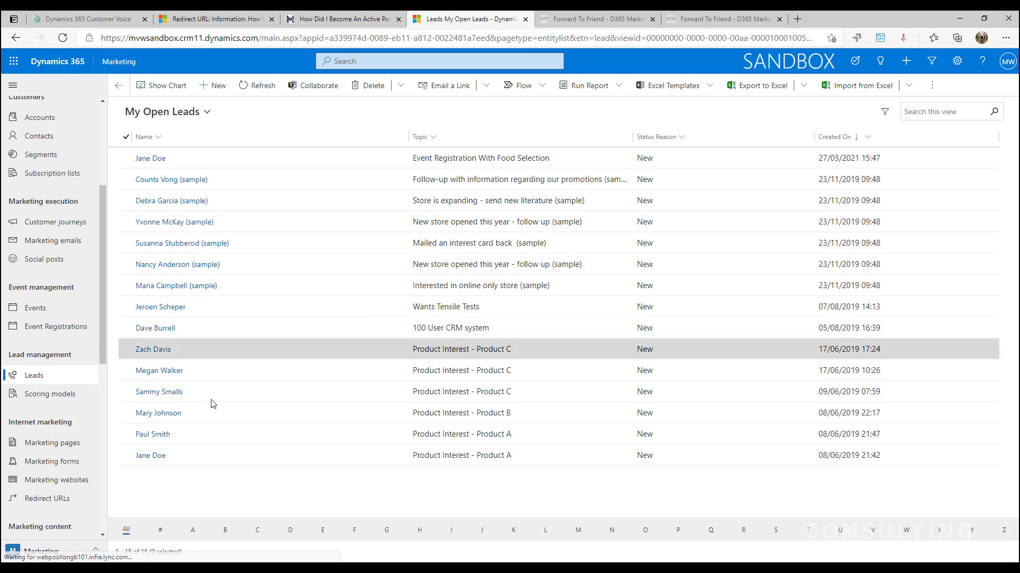
{"action": "left_click", "coordinate": [150, 456]}
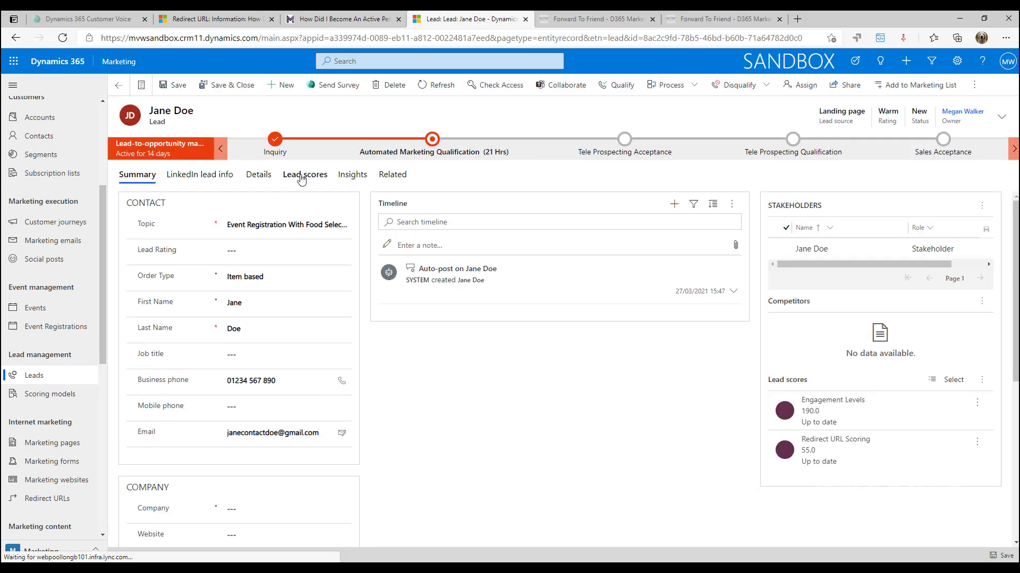
{"action": "left_click", "coordinate": [305, 175]}
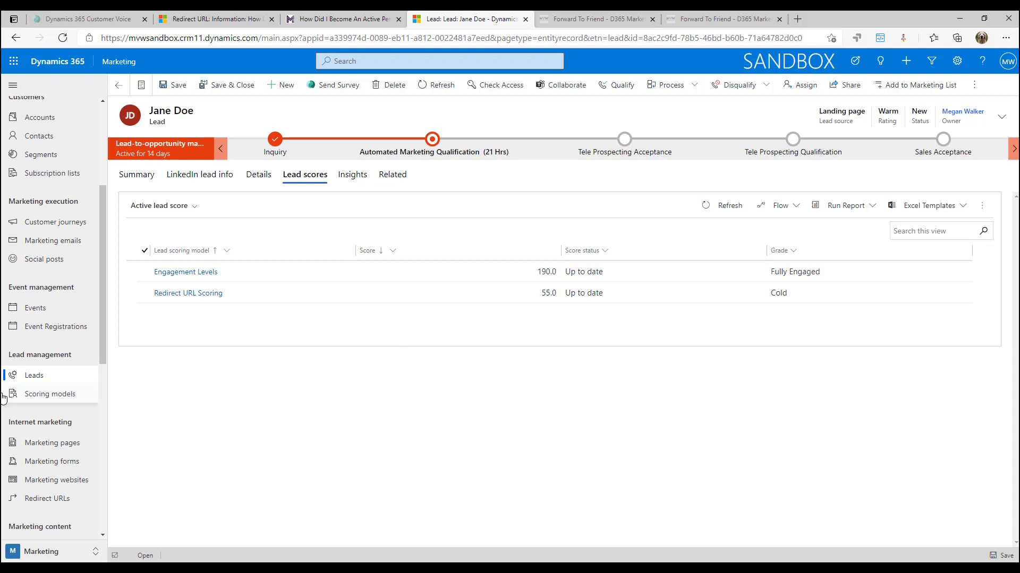
Step: Open Engagement Levels from Scoring models and show its Grades panel, sales ready score 250
{"action": "left_click", "coordinate": [56, 394]}
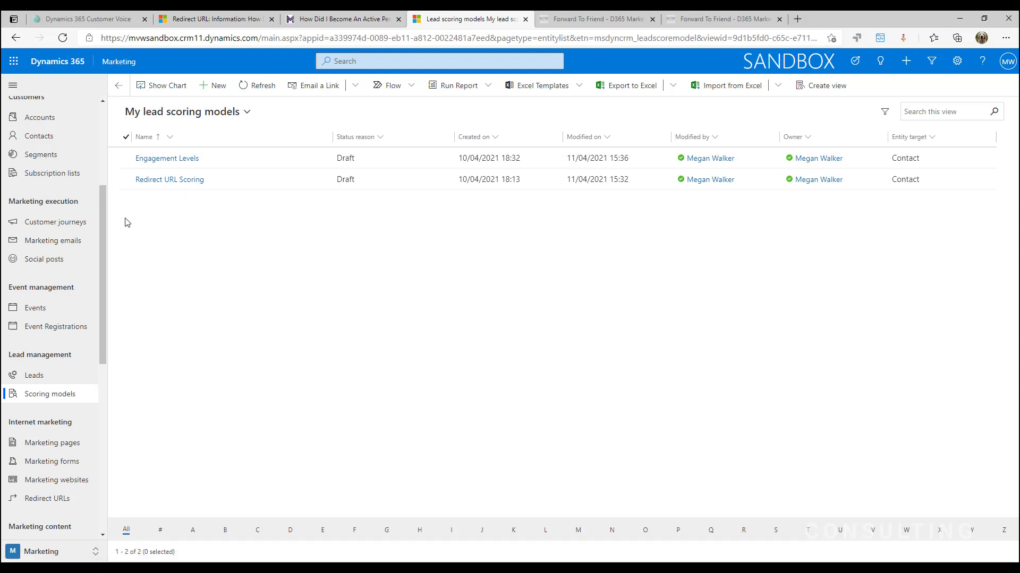
{"action": "left_click", "coordinate": [163, 158]}
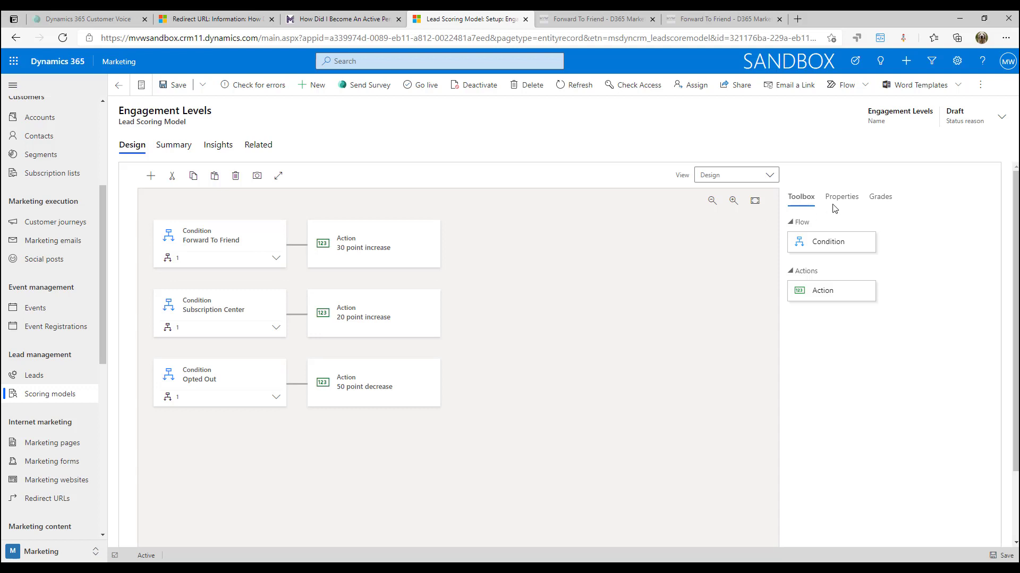
{"action": "left_click", "coordinate": [881, 199]}
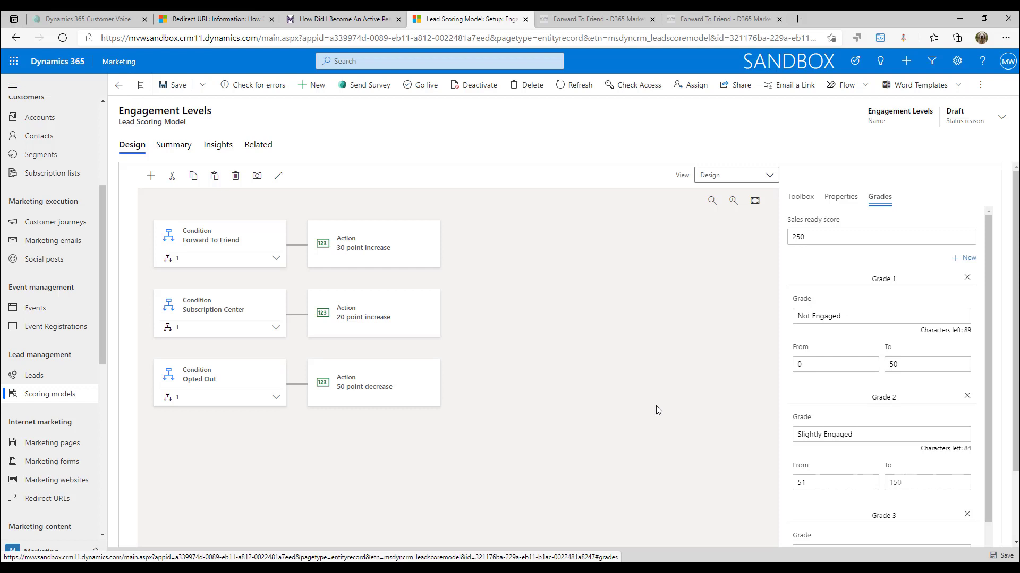
{"action": "left_click", "coordinate": [792, 236]}
{"action": "double_click", "coordinate": [828, 233]}
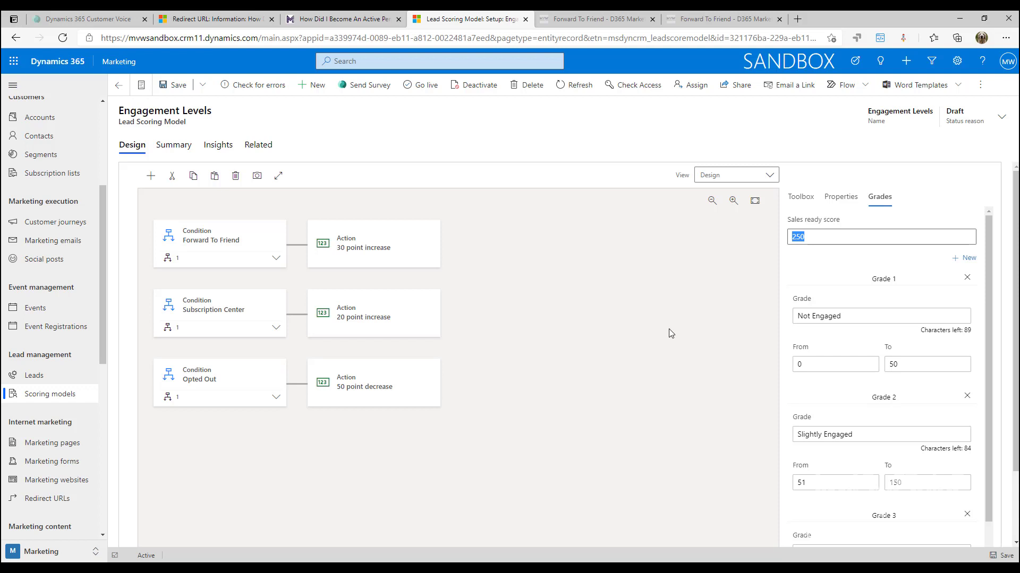
{"action": "scroll", "coordinate": [787, 329], "scroll_direction": "down", "scroll_amount": 1}
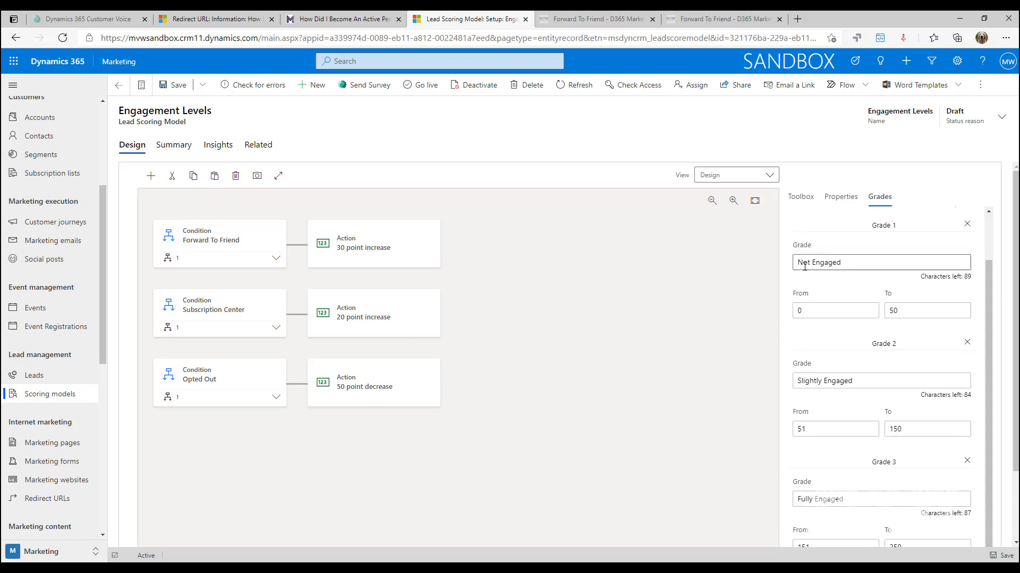
{"action": "scroll", "coordinate": [787, 329], "scroll_direction": "up", "scroll_amount": 1}
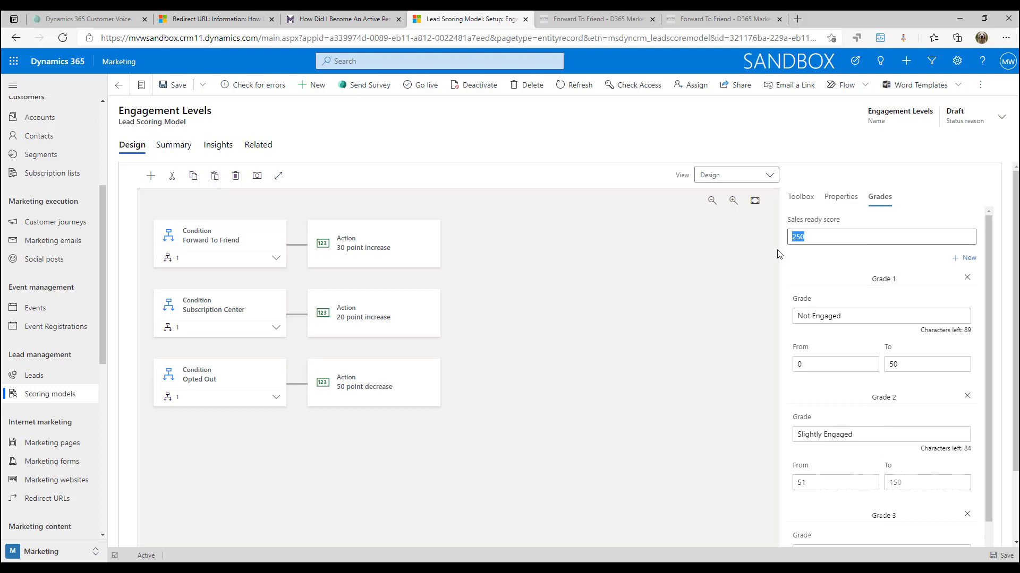
{"action": "scroll", "coordinate": [778, 253], "scroll_direction": "down", "scroll_amount": 1}
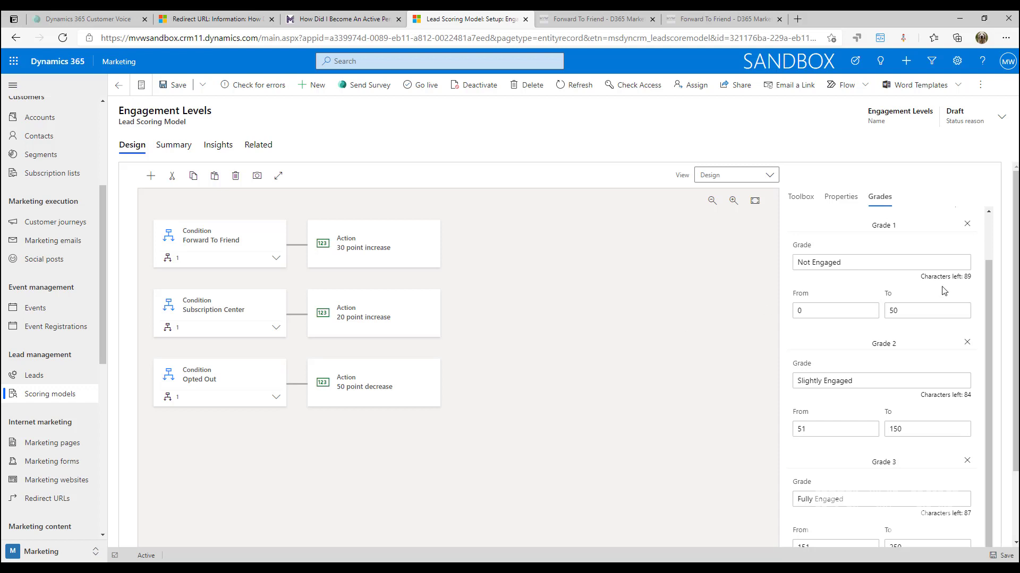
{"action": "left_click", "coordinate": [876, 260]}
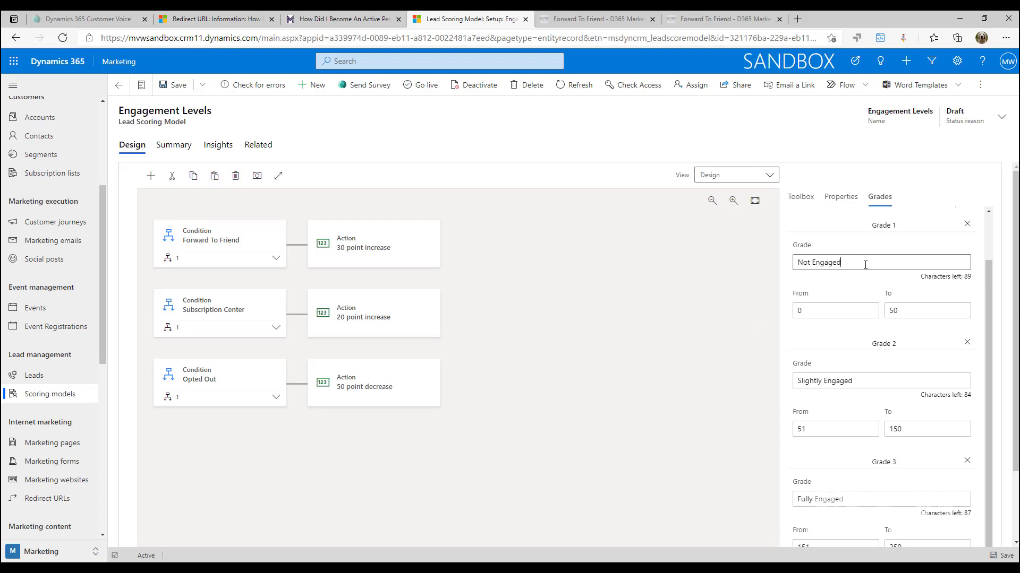
{"action": "scroll", "coordinate": [869, 287], "scroll_direction": "down", "scroll_amount": 1}
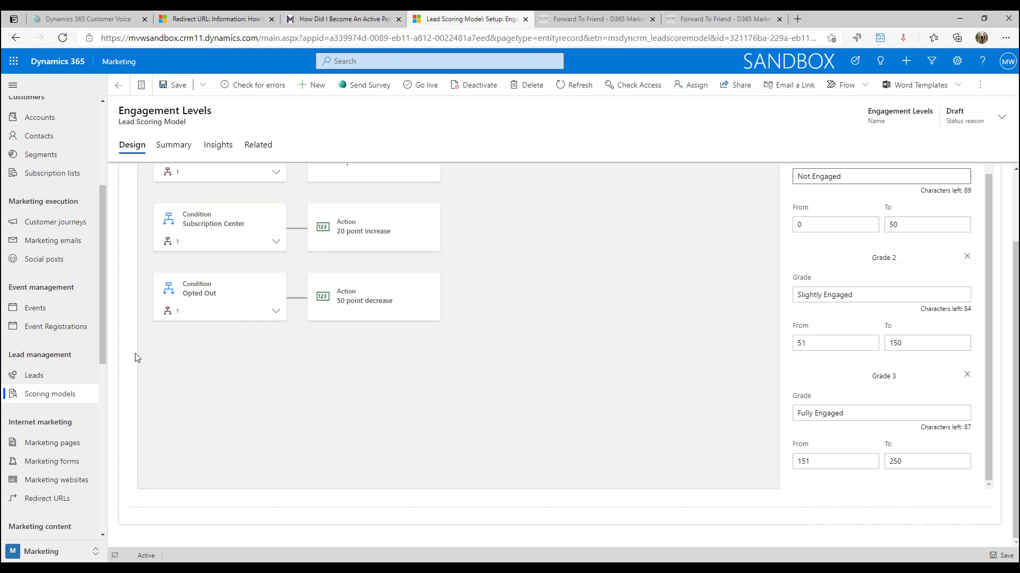
{"action": "scroll", "coordinate": [82, 154], "scroll_direction": "up", "scroll_amount": 5}
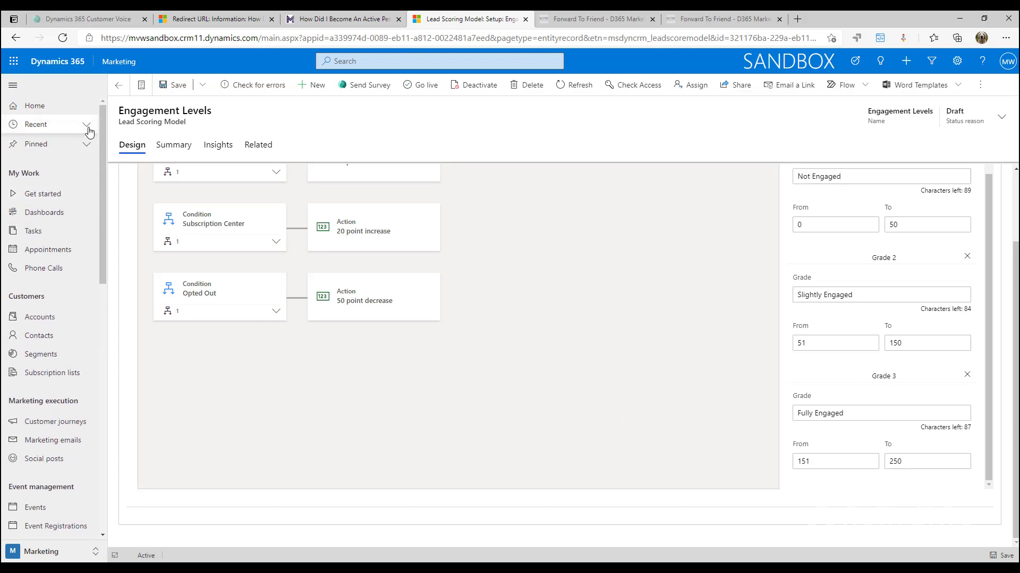
Step: Reopen Jane Doe from Recent, check the Fully Engaged grade, then open Engagement Levels
{"action": "left_click", "coordinate": [86, 126]}
{"action": "left_click", "coordinate": [39, 181]}
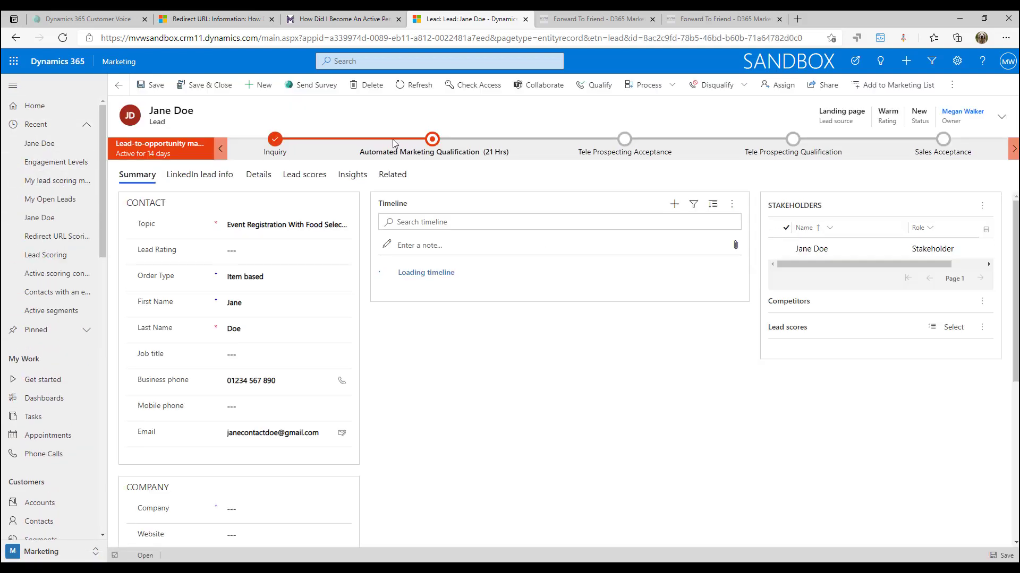
{"action": "left_click", "coordinate": [305, 175]}
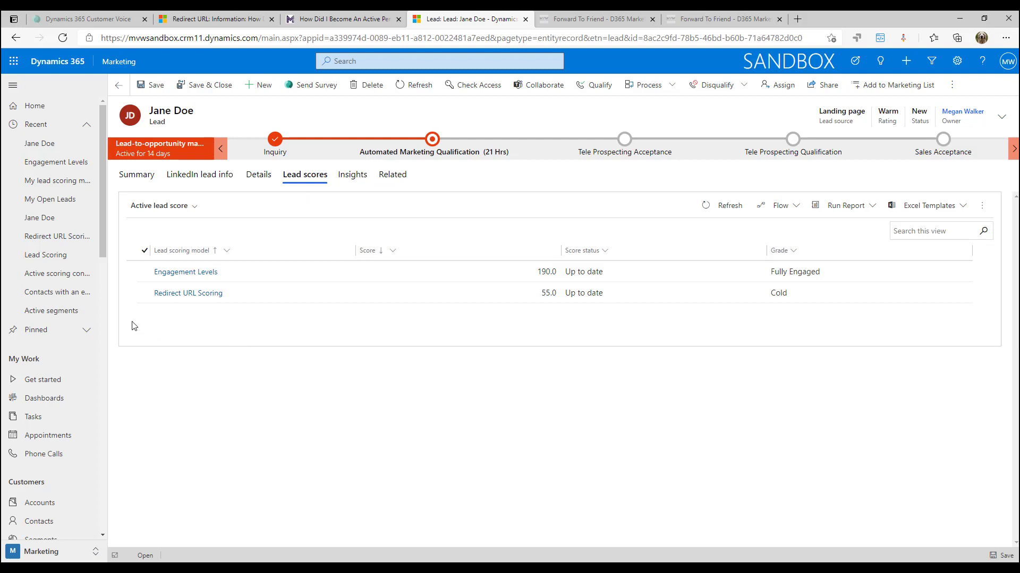
{"action": "left_click", "coordinate": [185, 272]}
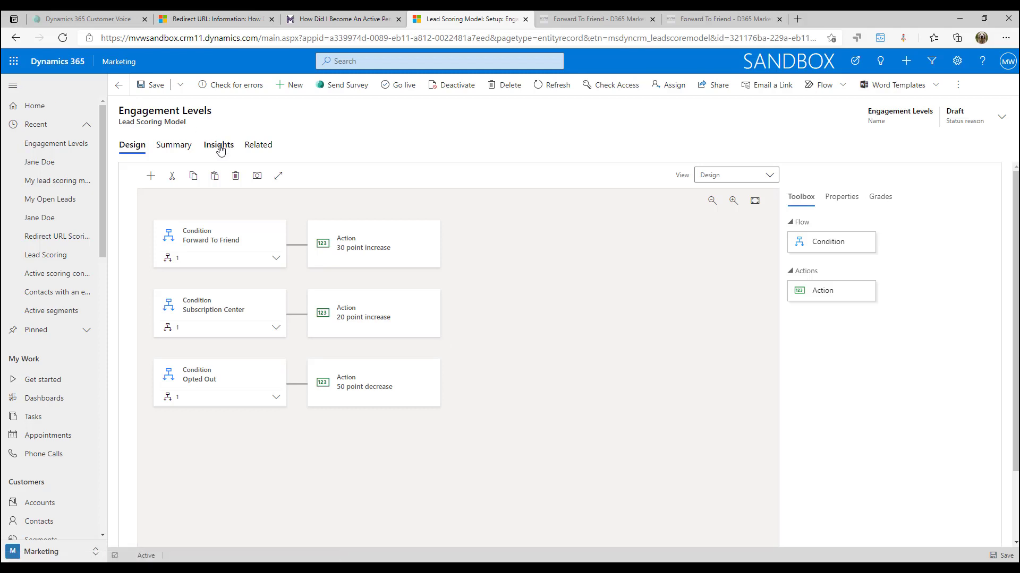
Step: Check the Engagement Levels Insights chart of about 22–23 leads, then list its related lead scores
{"action": "left_click", "coordinate": [217, 145]}
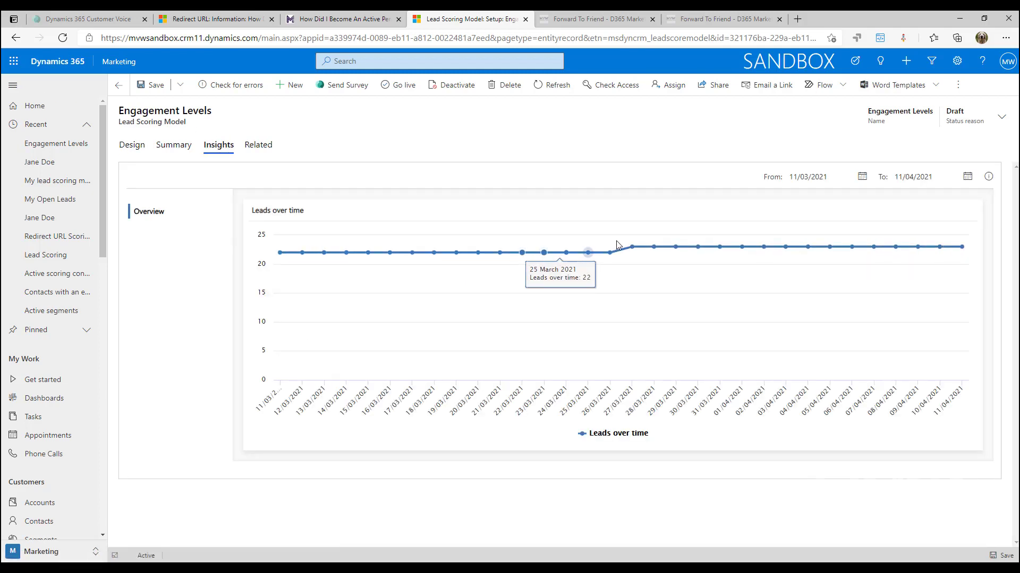
{"action": "left_click", "coordinate": [259, 149]}
{"action": "left_click", "coordinate": [291, 248]}
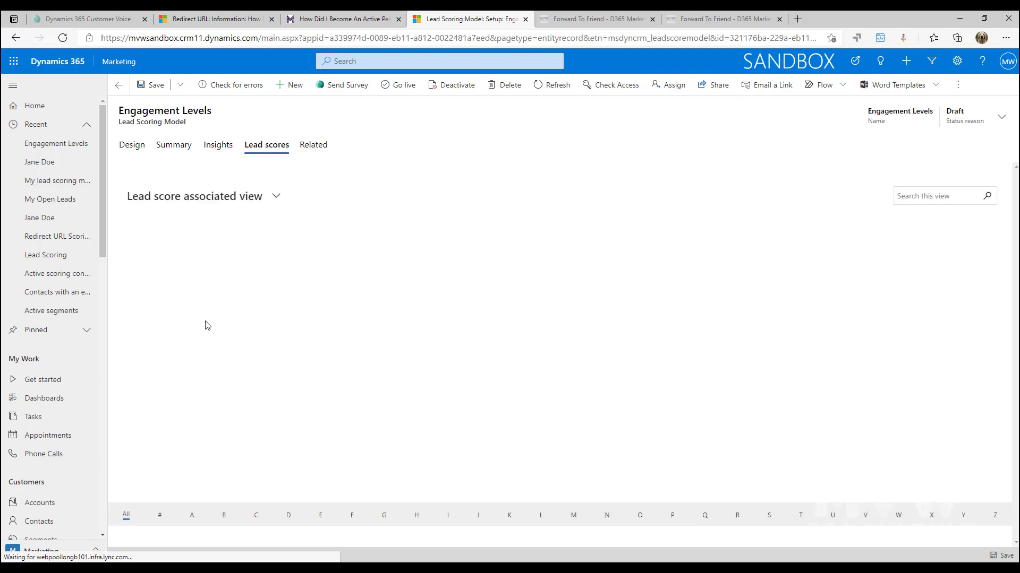